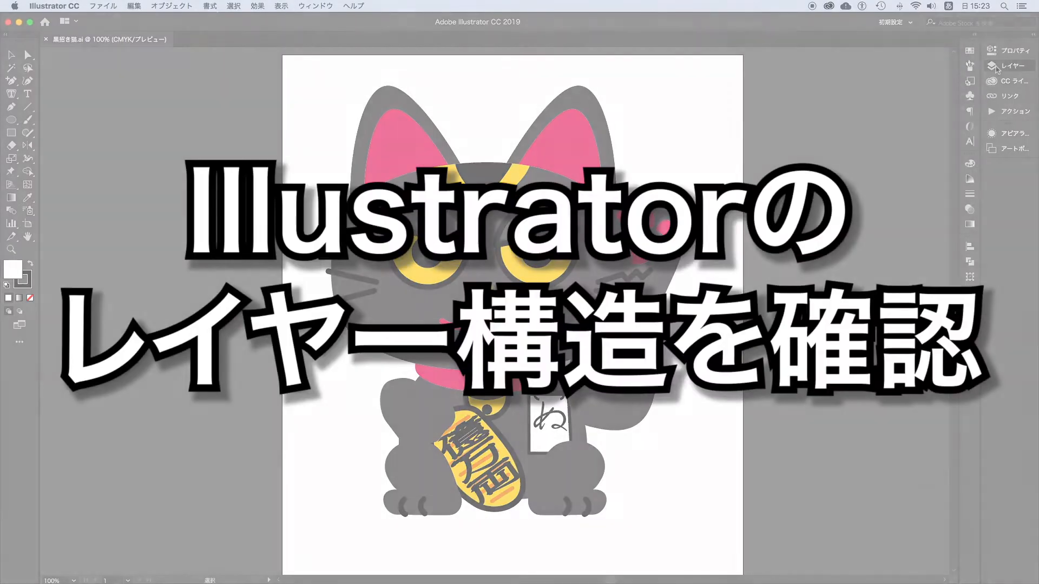
Create a sublayer named "newtral" inside the +L Hand layer of Body
click(997, 66)
click(896, 85)
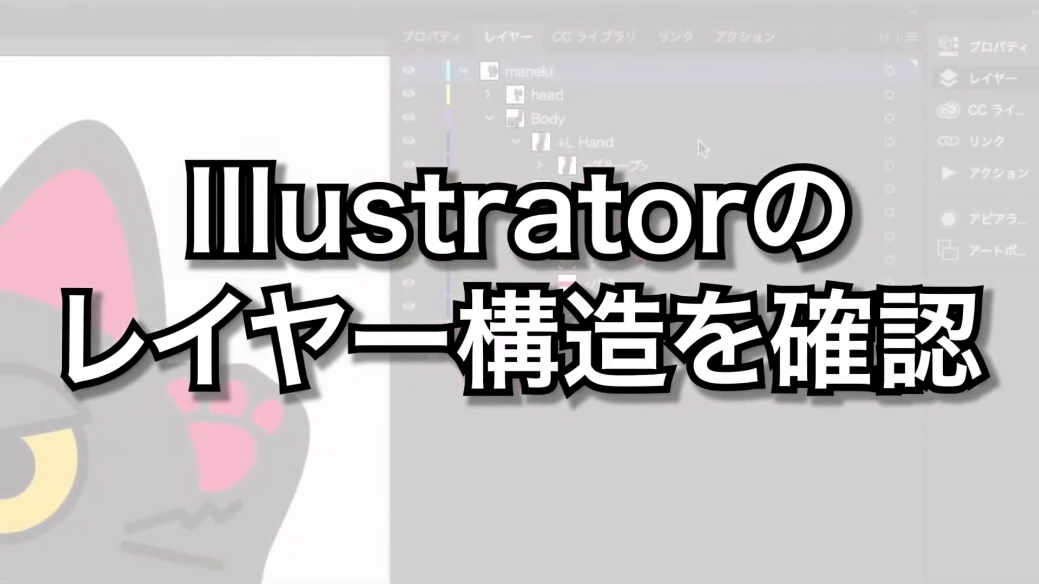
click(676, 139)
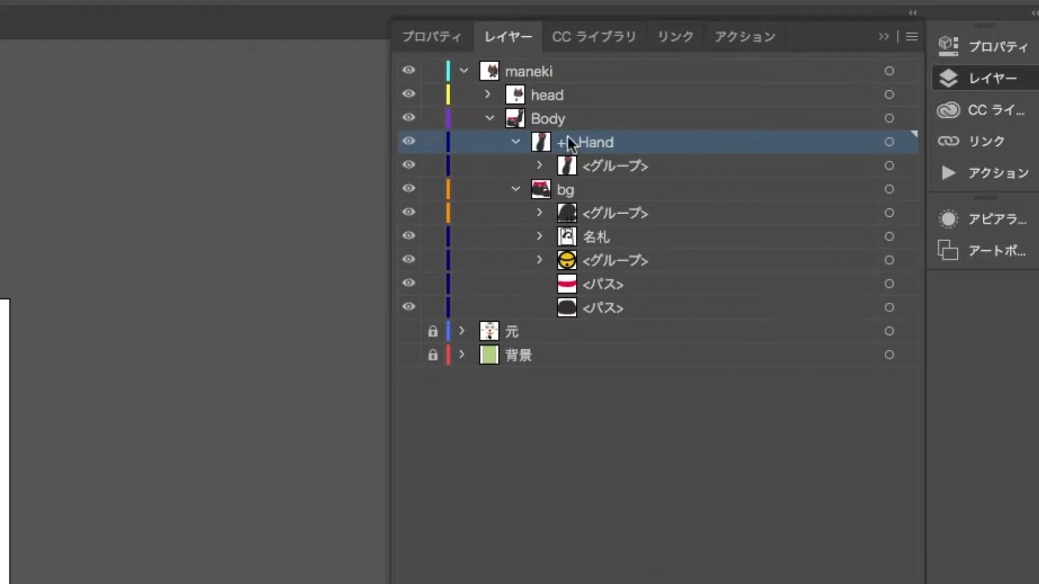
click(624, 165)
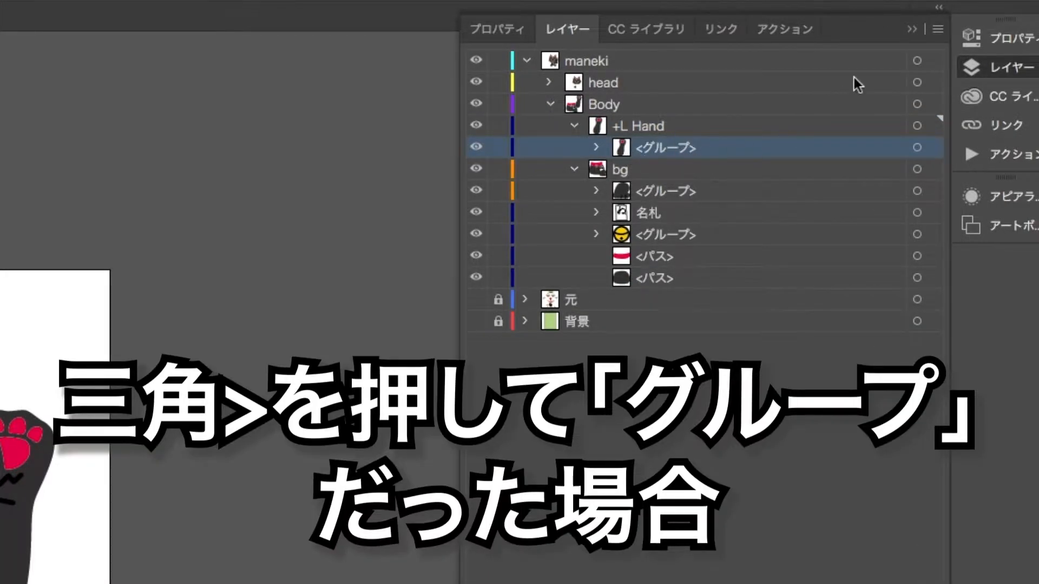
click(692, 128)
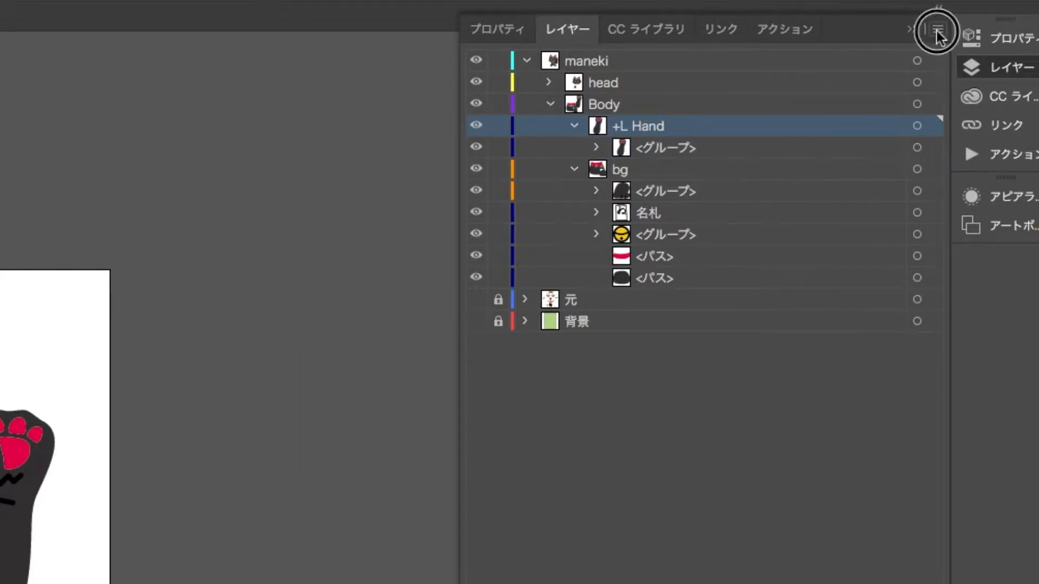
click(936, 29)
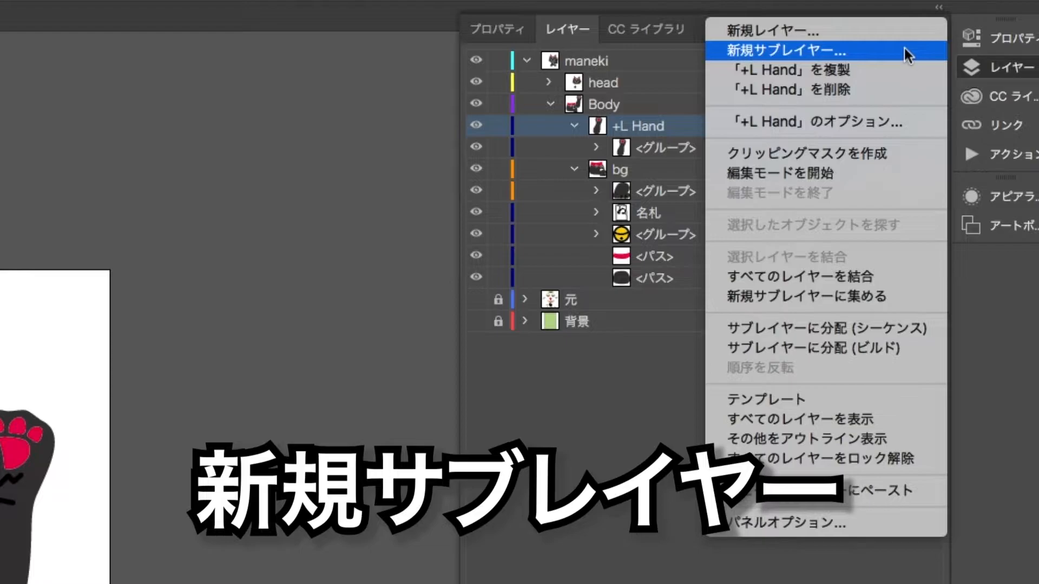
click(904, 50)
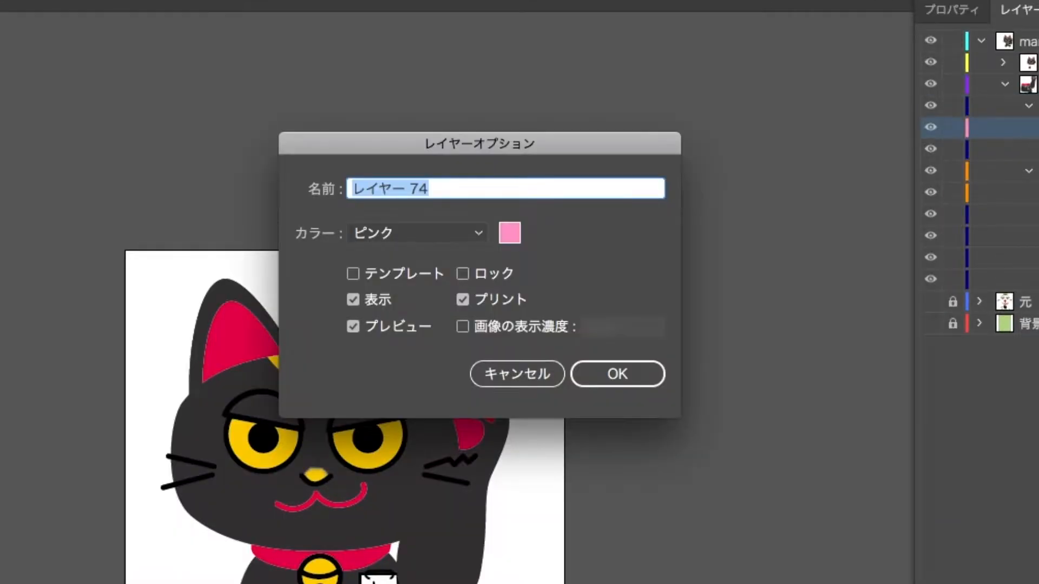
text(m)
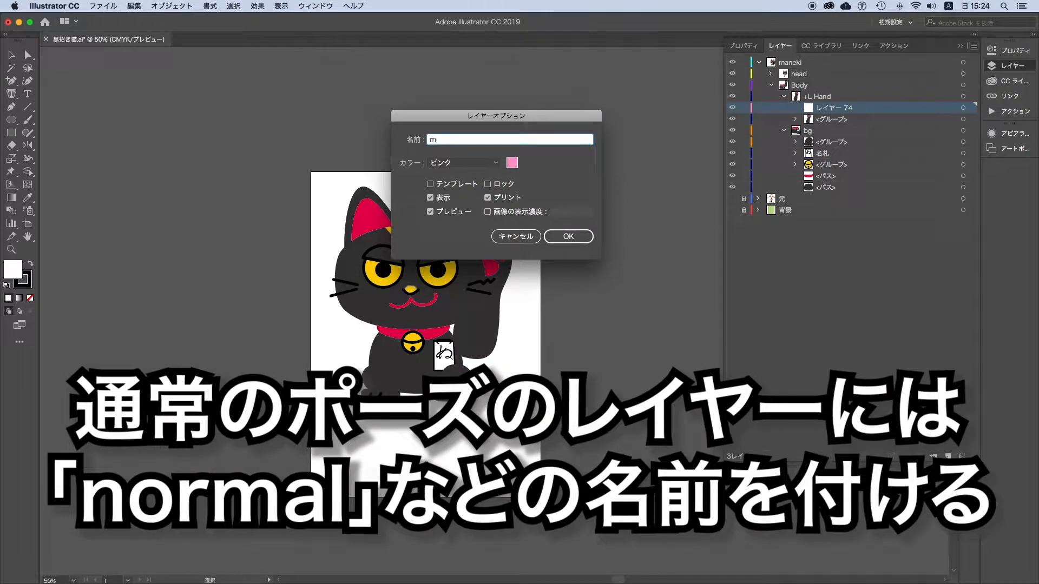
text( newt a)
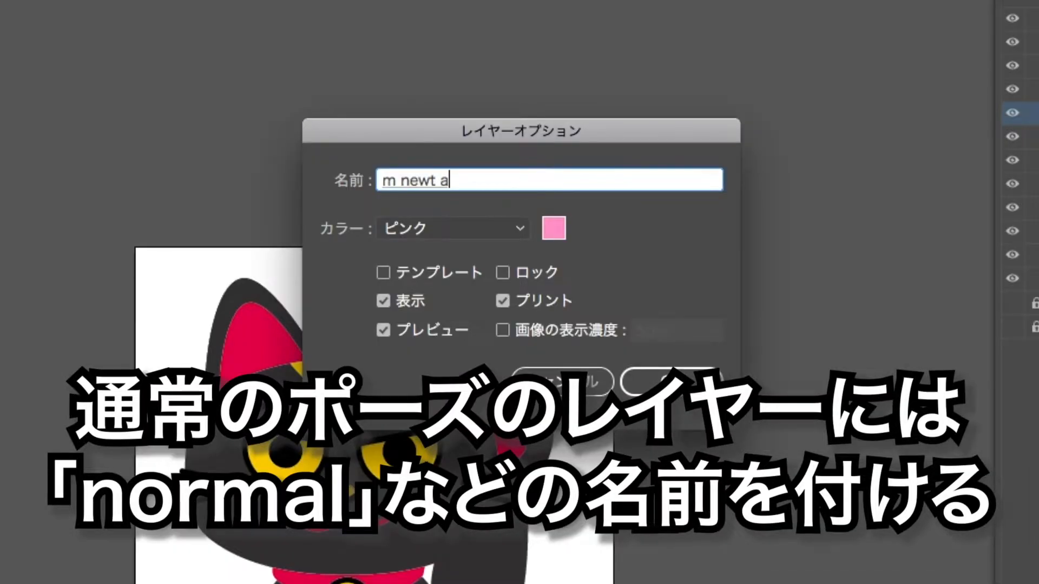
text(ll)
key(Return)
Move the +L Hand group into the newtral sublayer and check it by toggling the visibility of +L Hand and newtral
click(844, 109)
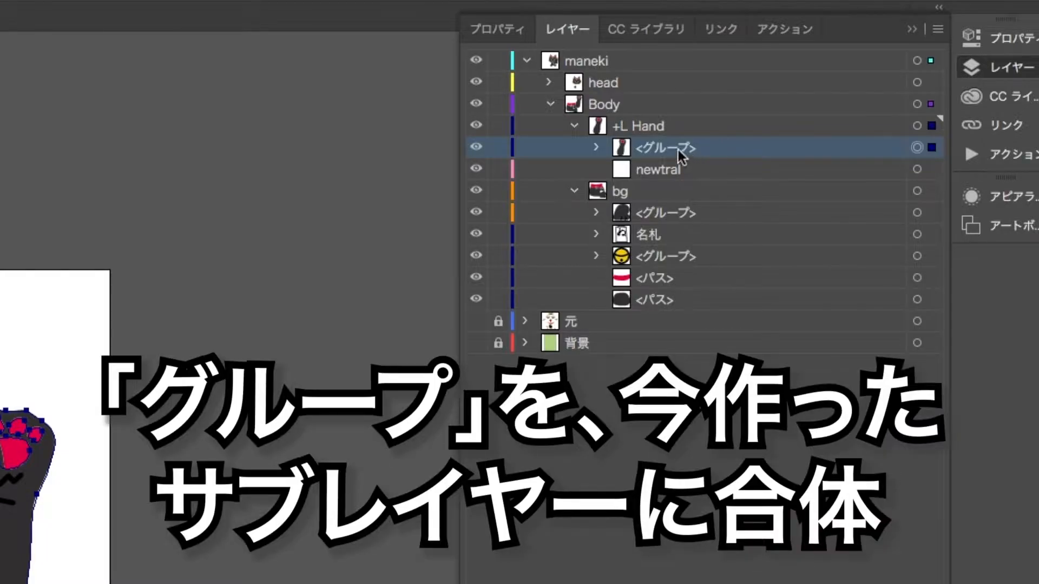
drag(659, 148, 660, 168)
click(476, 125)
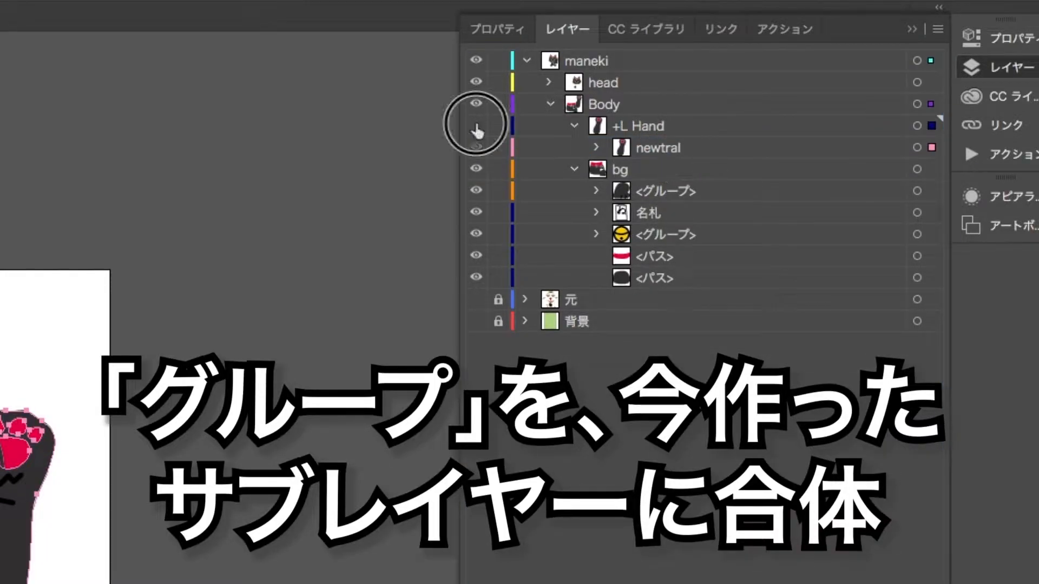
click(477, 125)
click(709, 130)
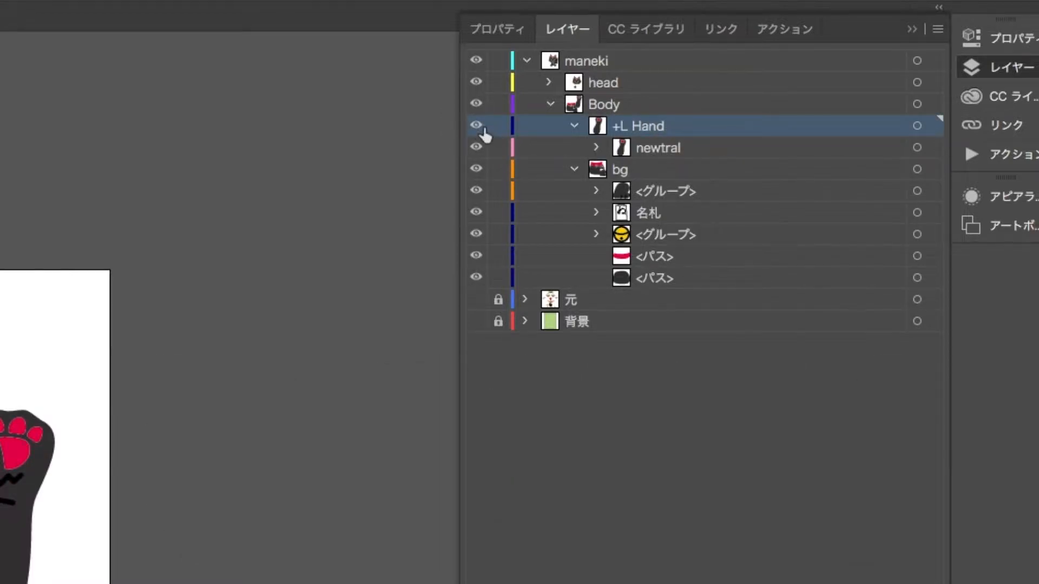
click(486, 148)
click(476, 147)
click(476, 147)
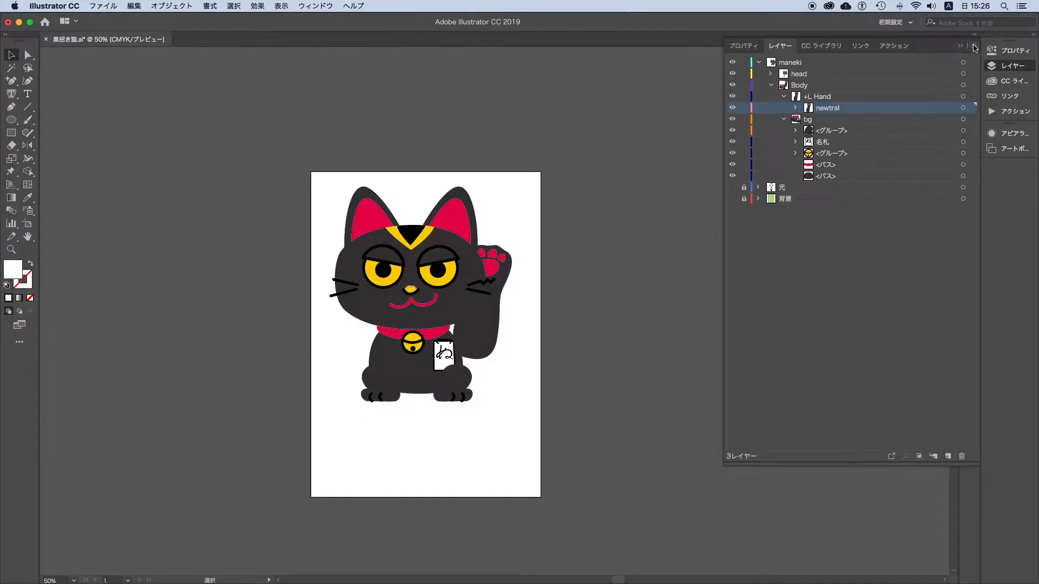
Create another sublayer named "punch1" inside the +L Hand layer
click(871, 98)
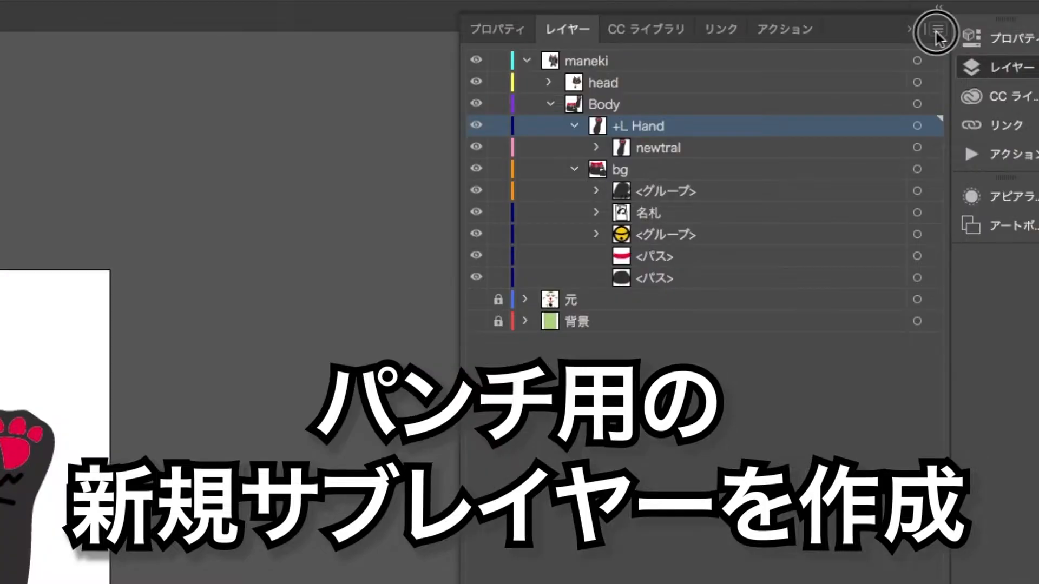
click(936, 32)
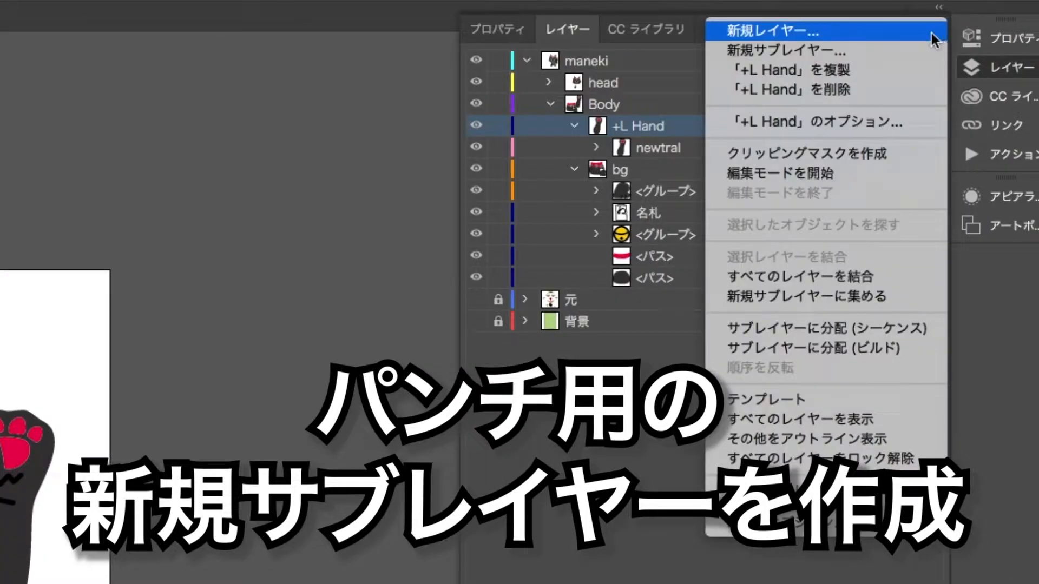
click(903, 54)
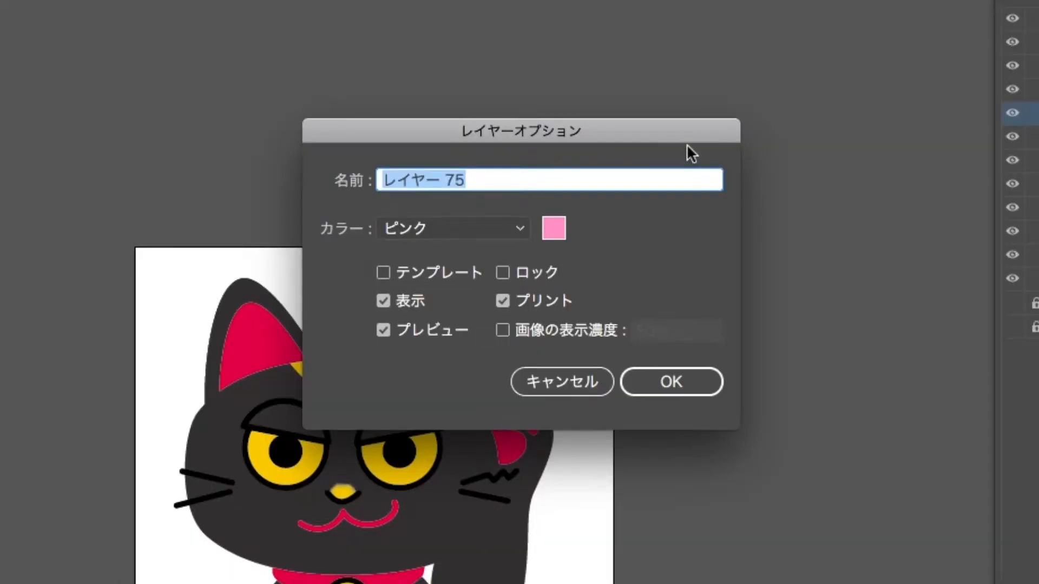
text(p)
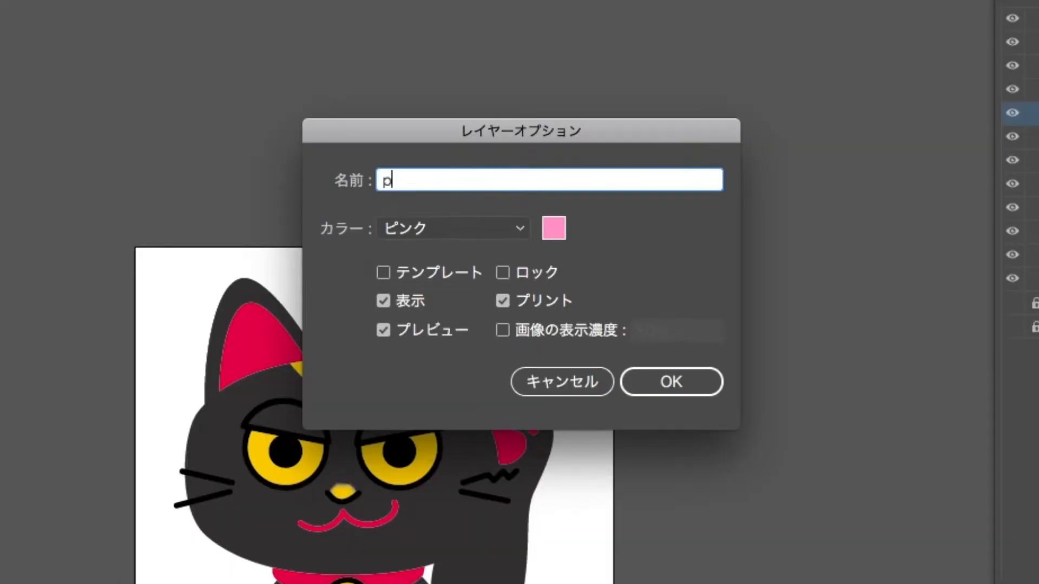
key(BackSpace)
text(punch1)
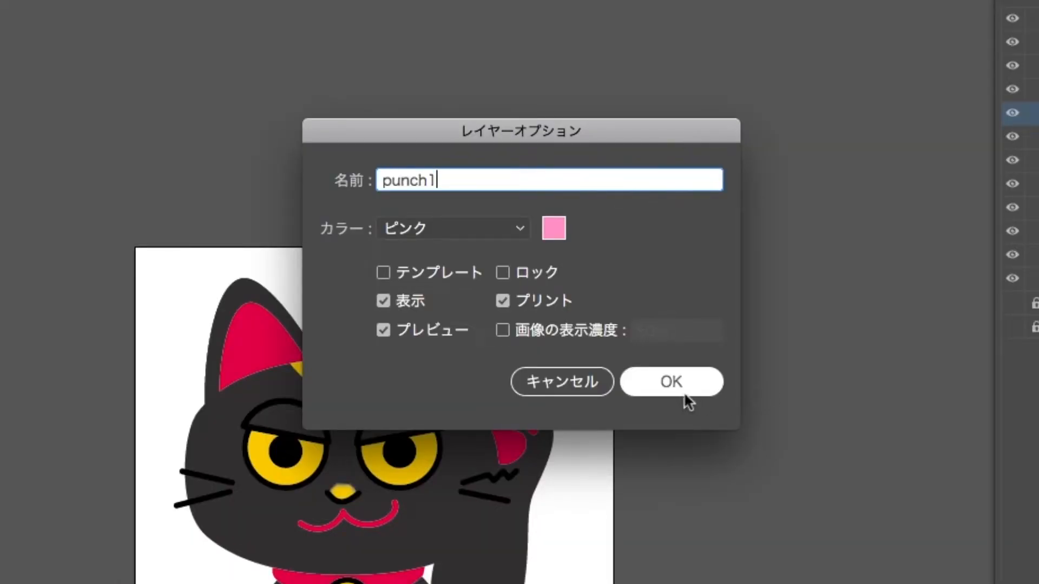
click(677, 381)
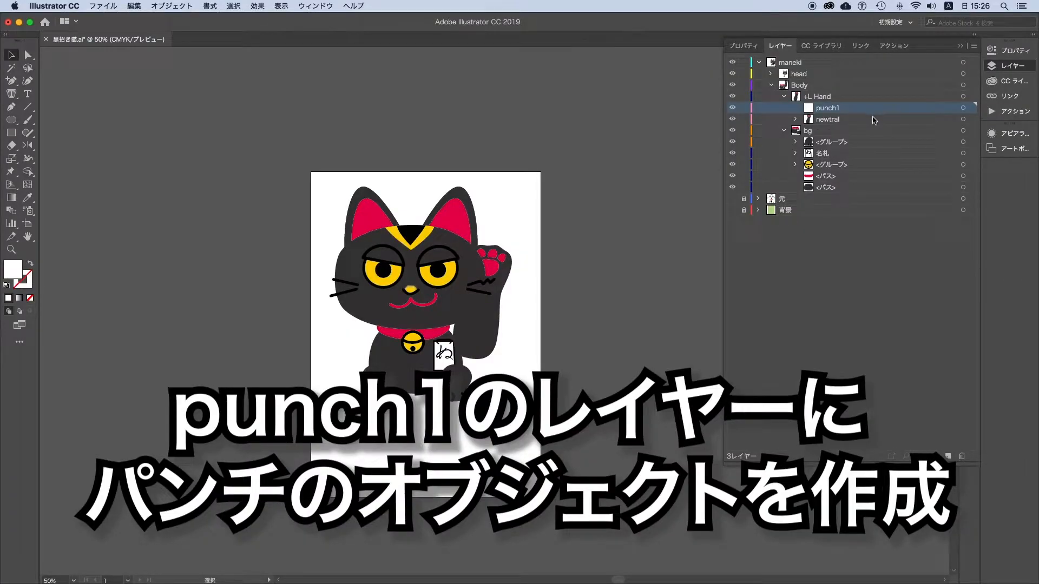
Copy the arm artwork from newtral, hide that sublayer, and paste the copy in place onto punch1
click(732, 118)
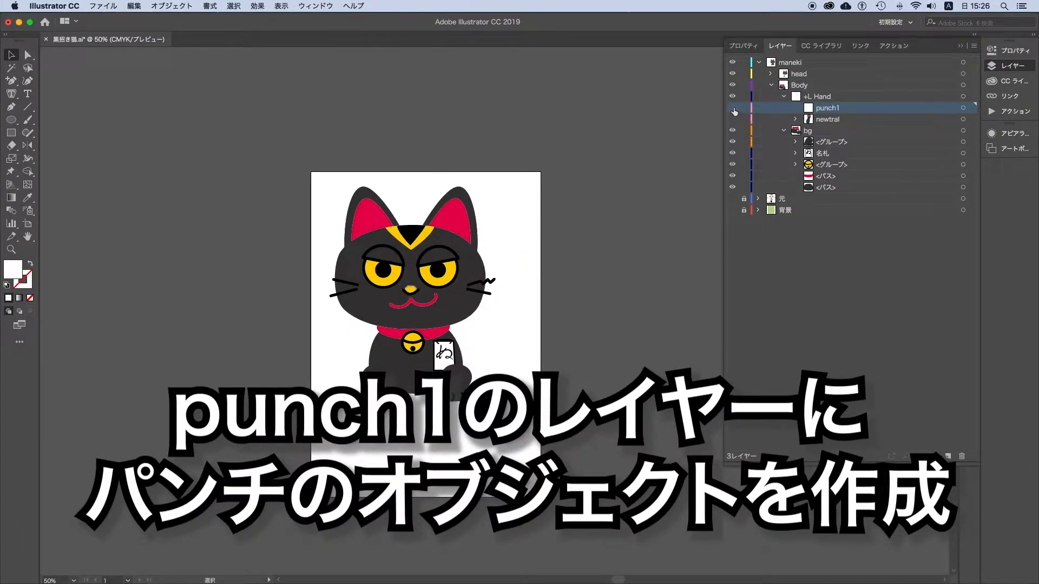
click(732, 118)
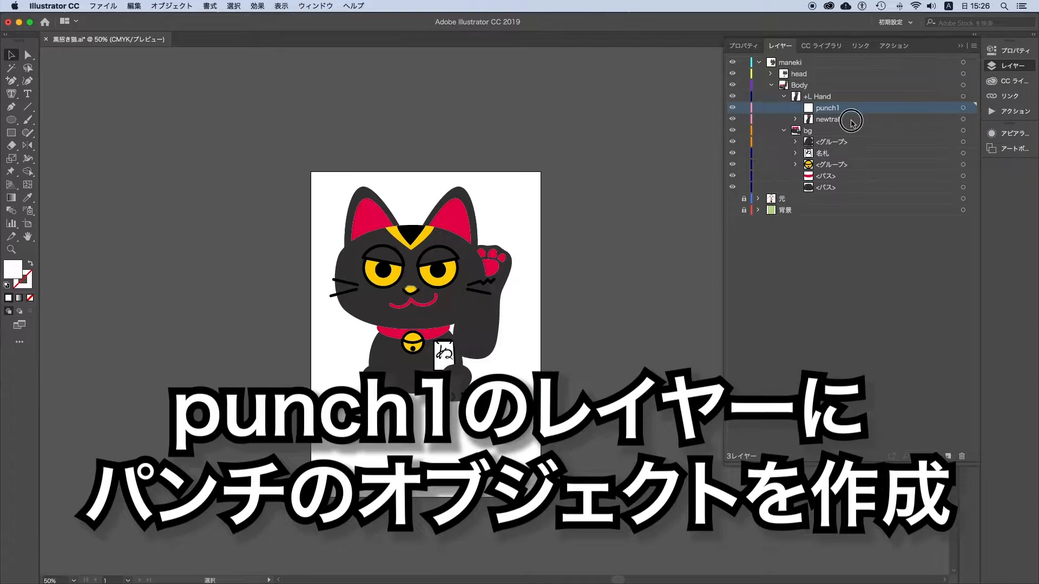
click(857, 119)
click(492, 289)
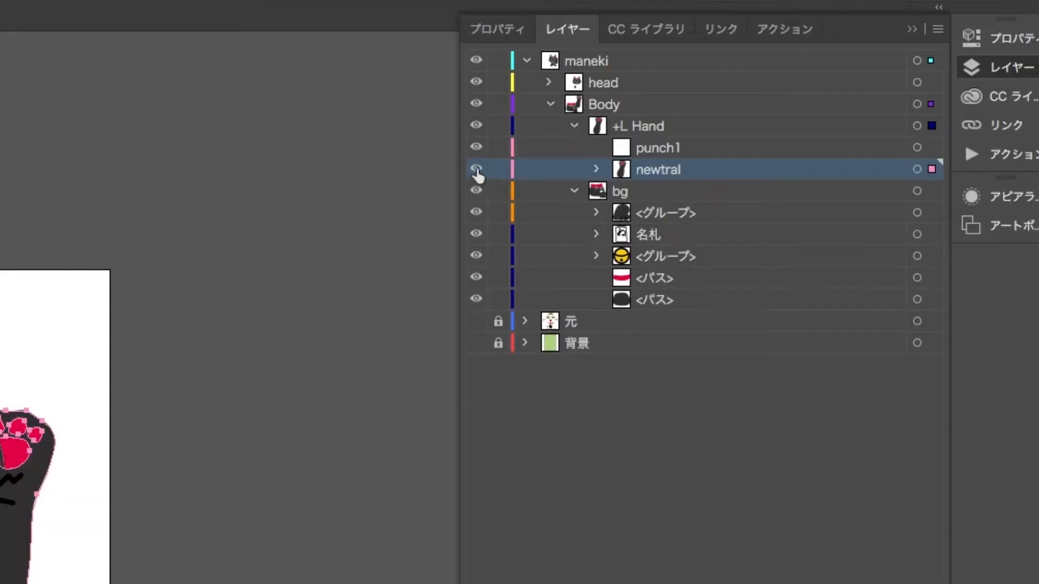
click(477, 170)
click(704, 147)
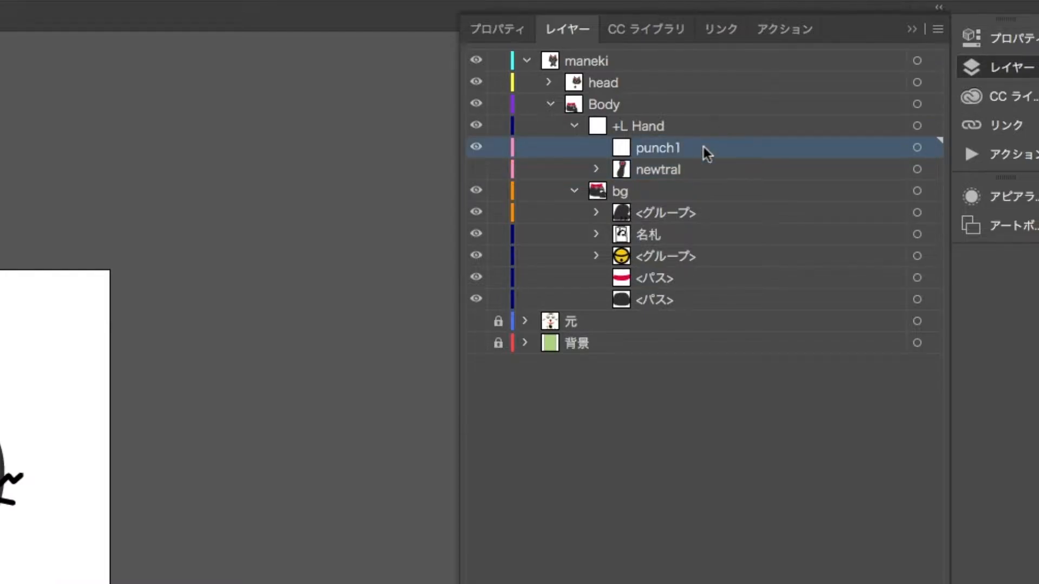
key(super+f)
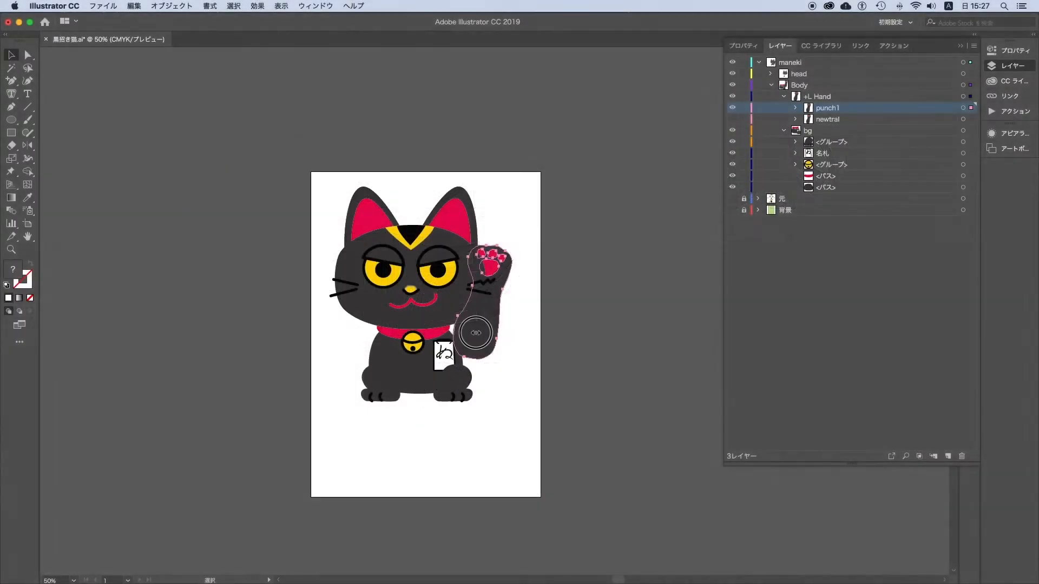
Move and rotate the copied arm on punch1 into a raised pose beside the head
drag(474, 335, 532, 239)
key(r)
click(502, 139)
drag(593, 179, 504, 204)
Reshape the punch1 arm with Direct Selection into a long, curved arm with its paw raised above the artboard's upper edge
click(29, 54)
drag(510, 265, 477, 340)
drag(483, 232, 488, 270)
drag(506, 304, 516, 324)
key(super+z)
drag(529, 233, 509, 305)
drag(500, 280, 532, 287)
drag(477, 340, 462, 348)
drag(510, 305, 540, 257)
mouse_move(462, 348)
mouse_down()
mouse_move(466, 338)
mouse_move(475, 364)
mouse_up()
drag(463, 347, 459, 348)
drag(479, 290, 487, 346)
drag(488, 270, 491, 257)
drag(484, 285, 484, 308)
drag(491, 251, 491, 237)
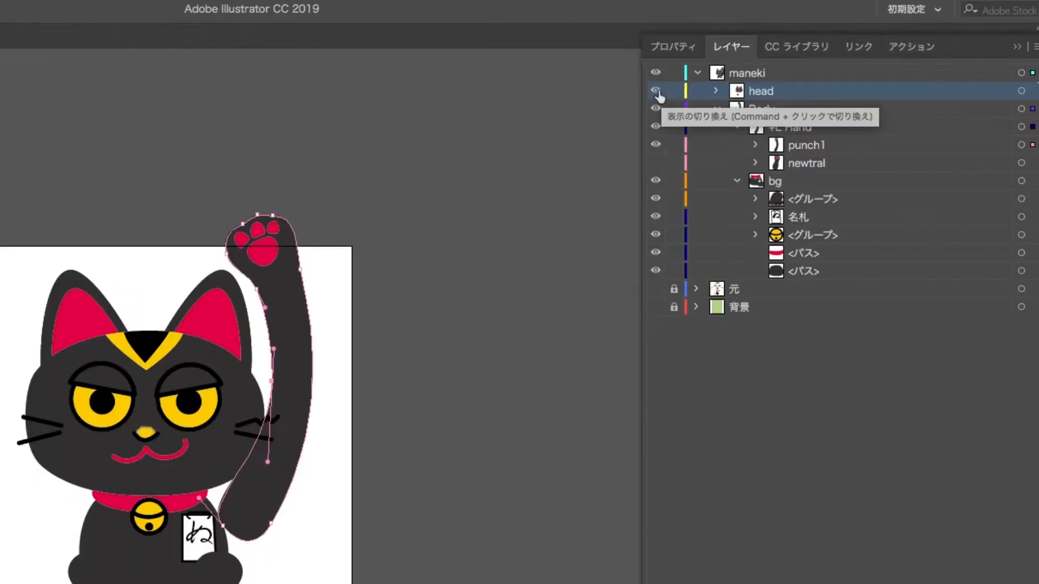
Toggle the head layer's visibility off and on, and lock the layer
click(732, 74)
click(732, 74)
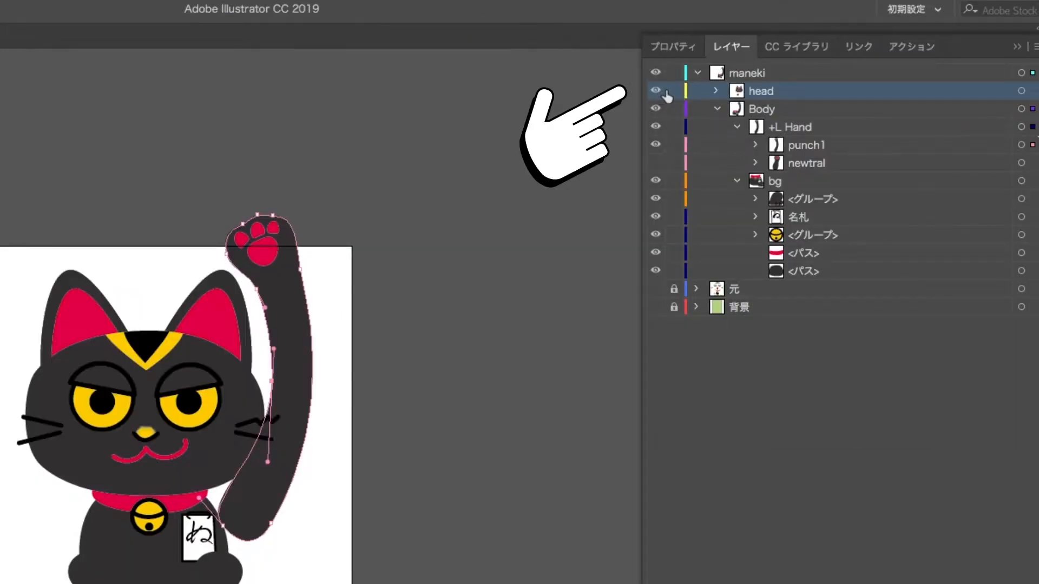
click(674, 91)
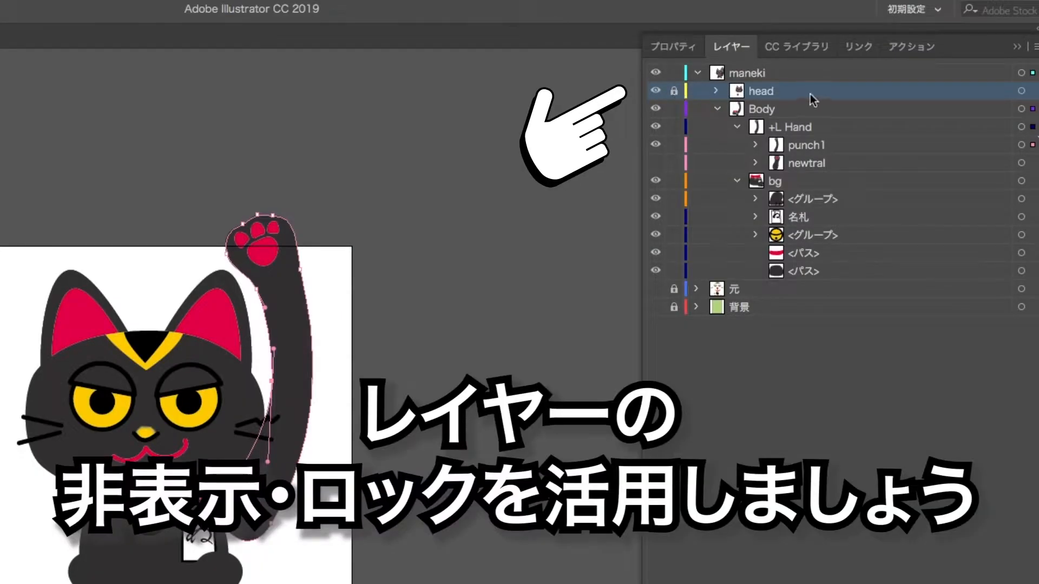
Refine the outline of the punch1 arm so it bends further outward from the head
click(116, 237)
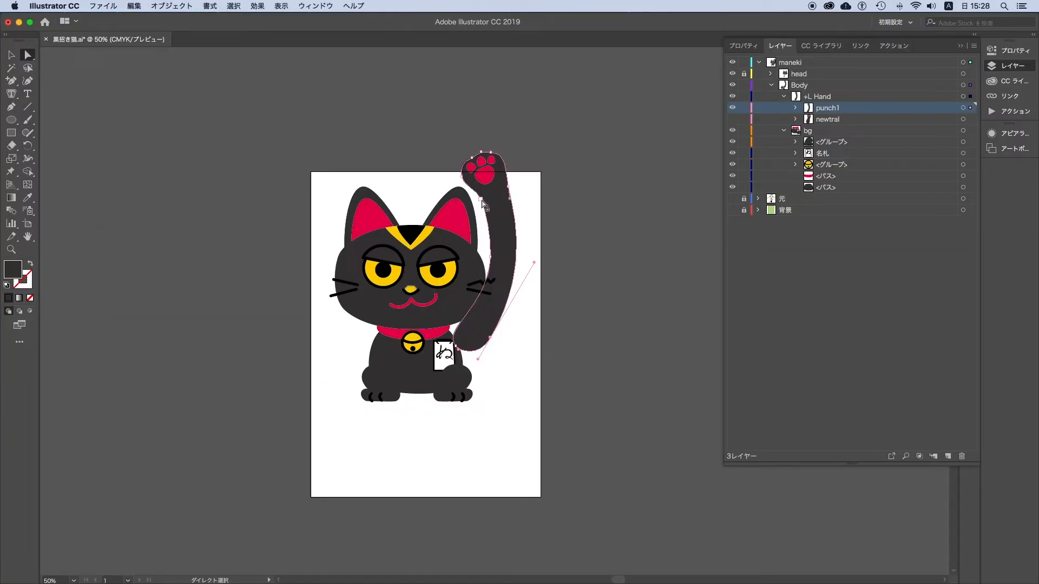
click(479, 202)
click(410, 93)
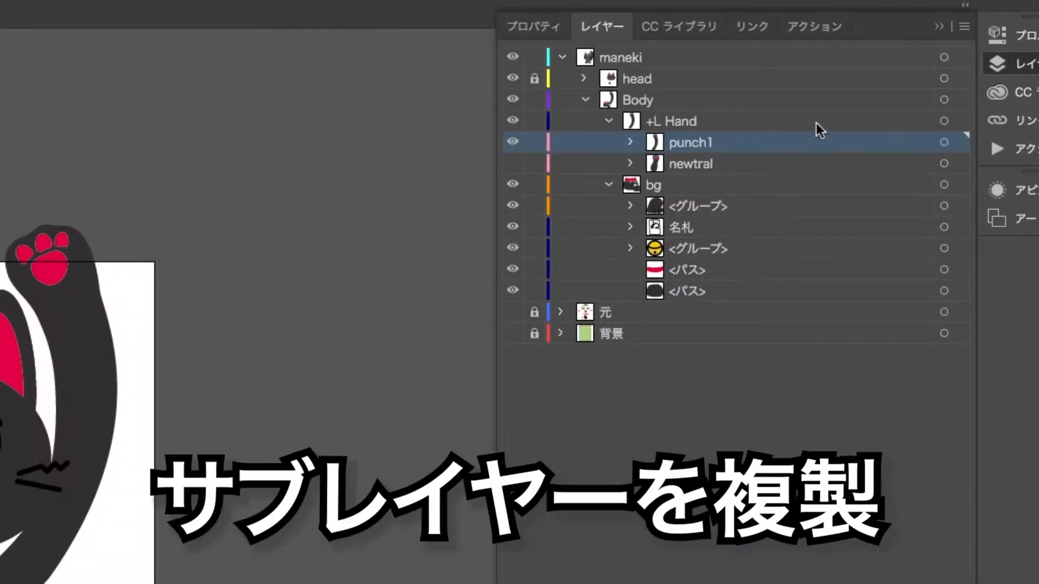
Duplicate the punch1 sublayer and rename the copy "punch2"
click(964, 27)
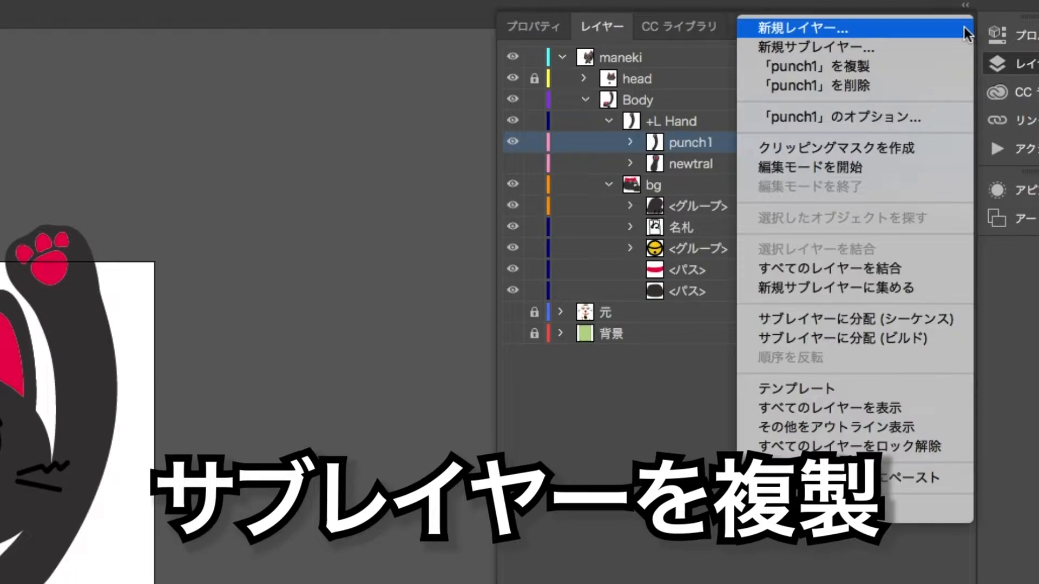
click(910, 70)
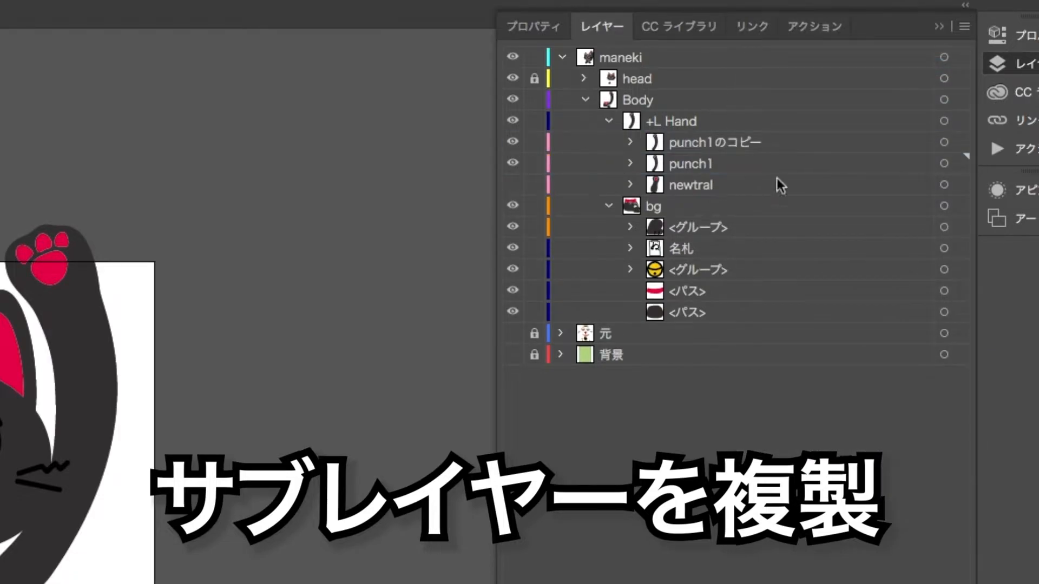
double_click(752, 143)
click(711, 142)
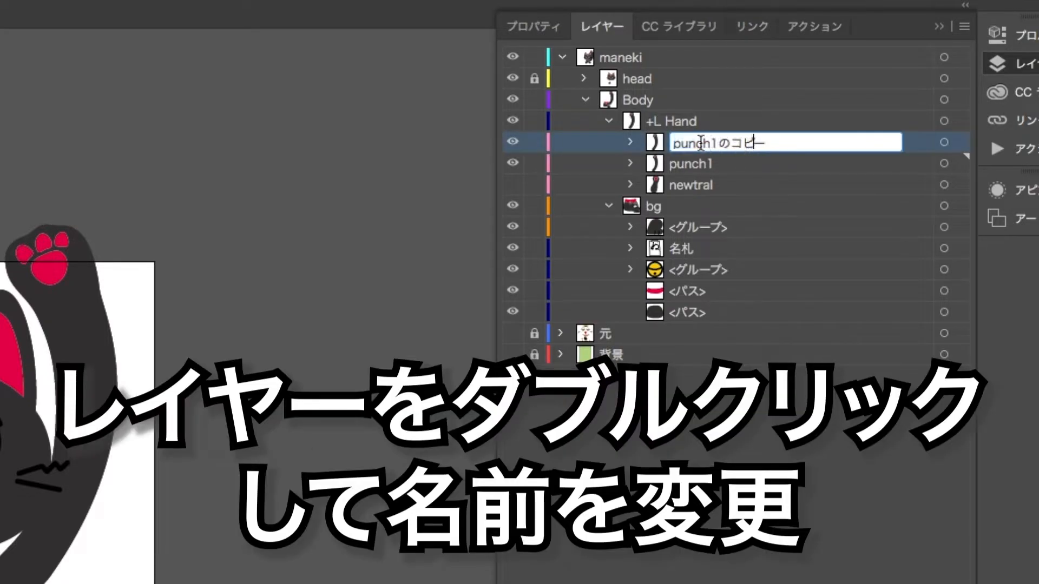
drag(710, 142, 823, 144)
text(2)
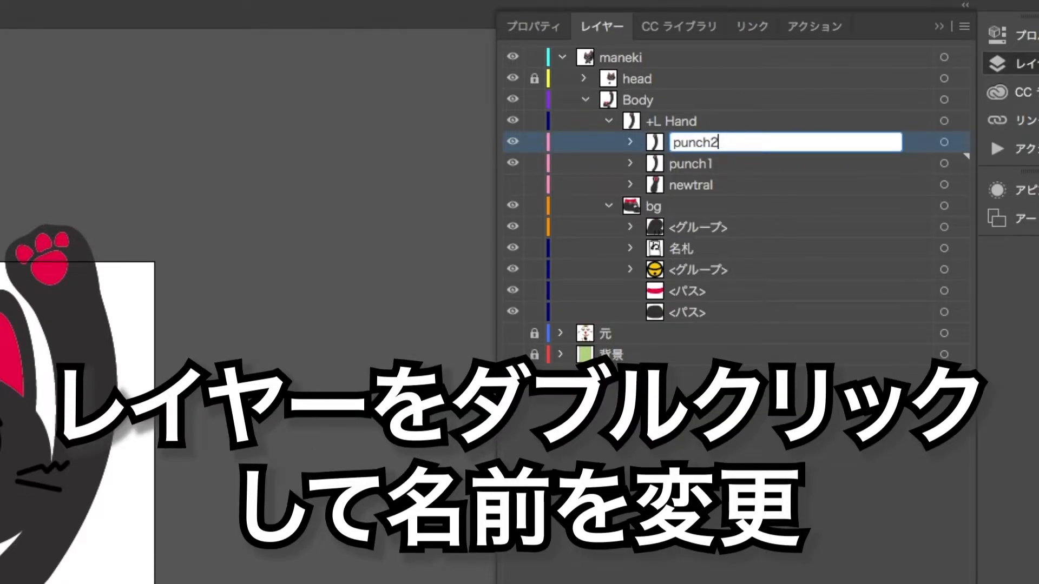
key(Return)
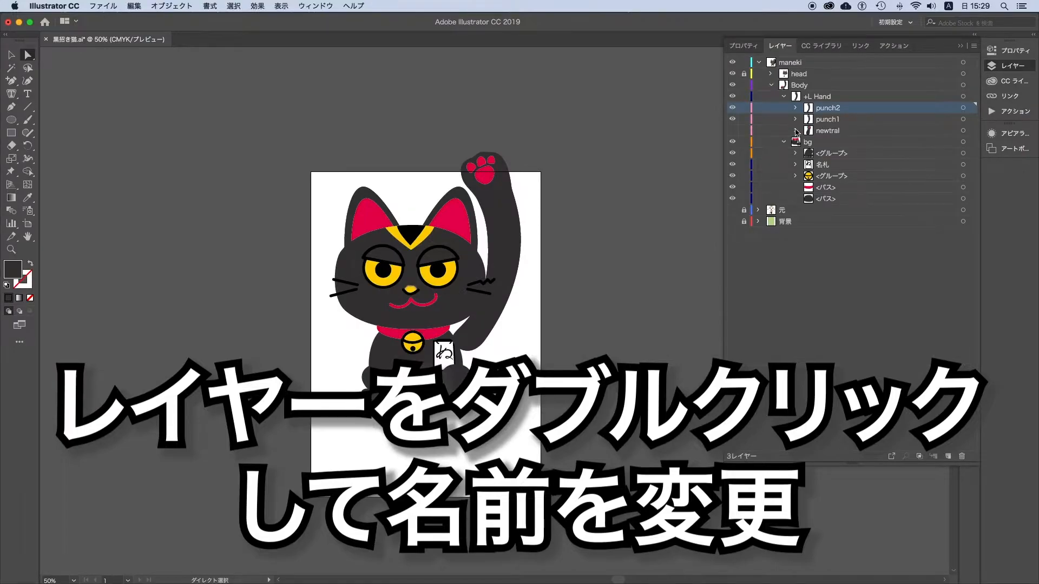
Hide the punch1 sublayer, move the punch2 arm up and outward from the cat, and enlarge it with its proportions locked
click(733, 119)
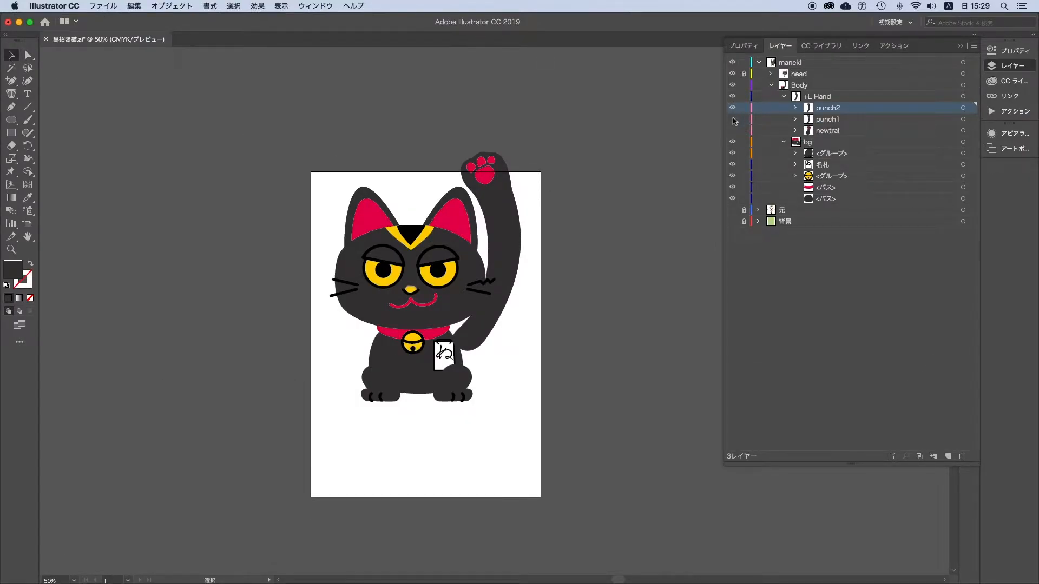
drag(486, 177, 523, 141)
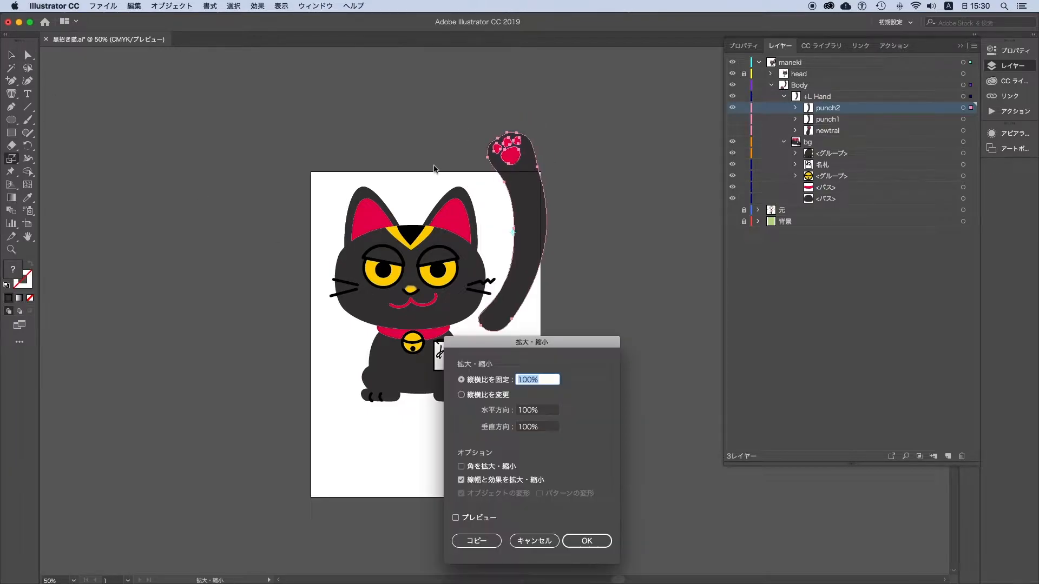
text(12)
key(Return)
Bring the enlarged punch2 arm back towards the shoulder and rotate it about its lower end
drag(527, 180, 515, 185)
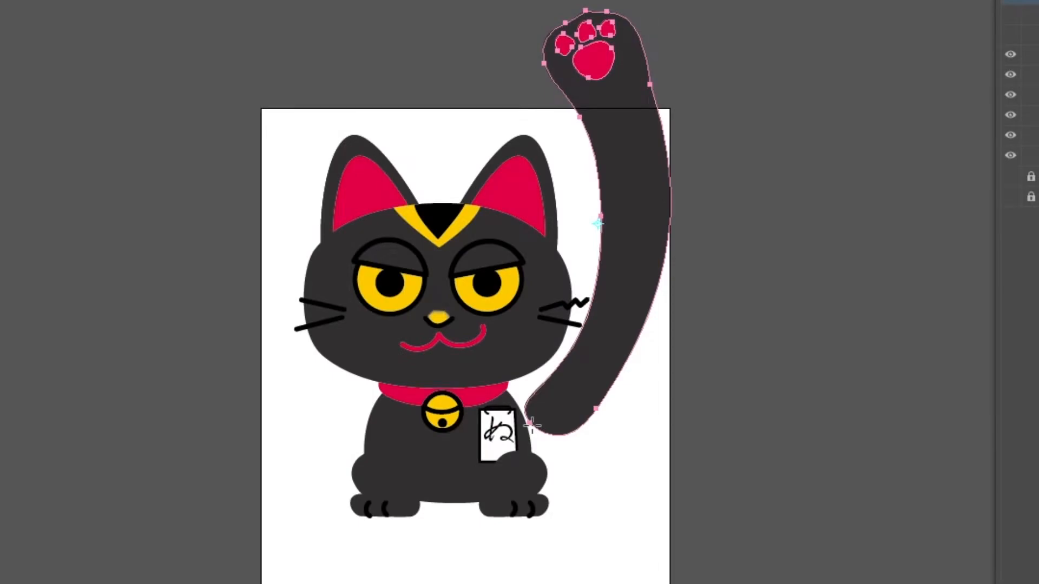
click(532, 426)
drag(637, 7, 700, 34)
drag(667, 336, 638, 317)
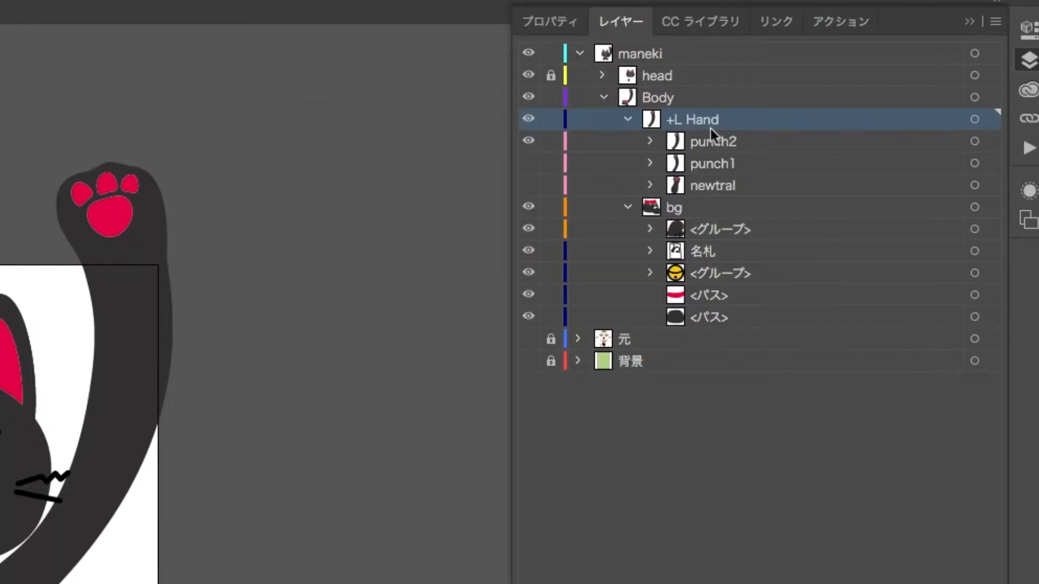
Hide punch2, show newtral, and move newtral above the punch sublayers inside +L Hand
click(528, 142)
click(529, 185)
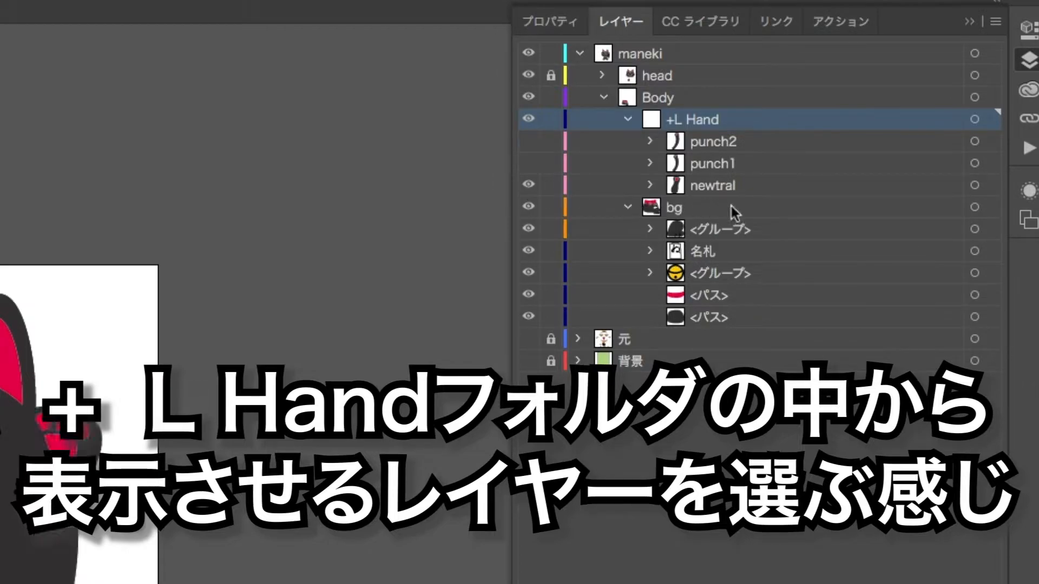
click(758, 164)
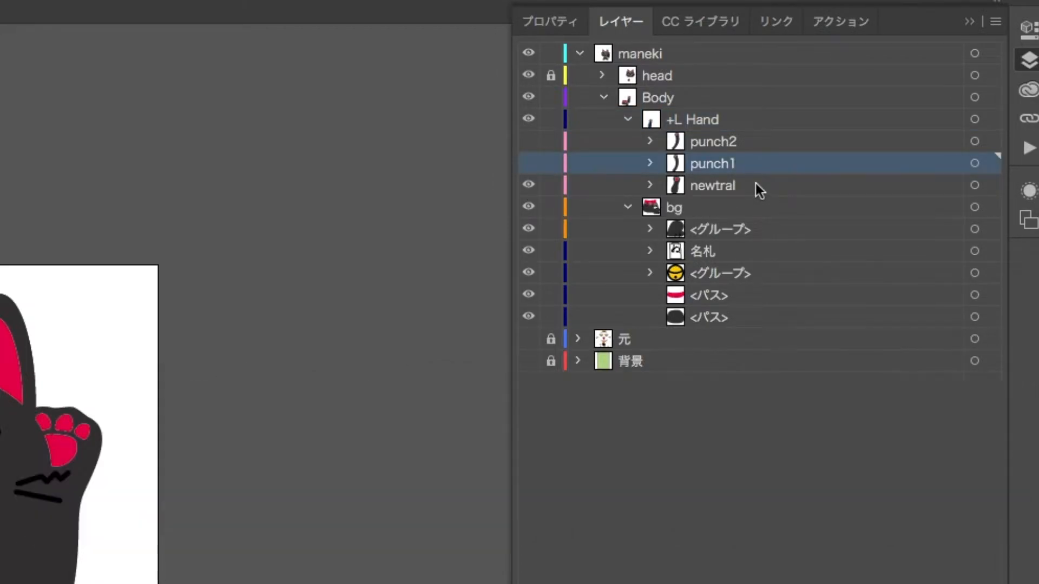
click(758, 185)
drag(758, 185, 757, 136)
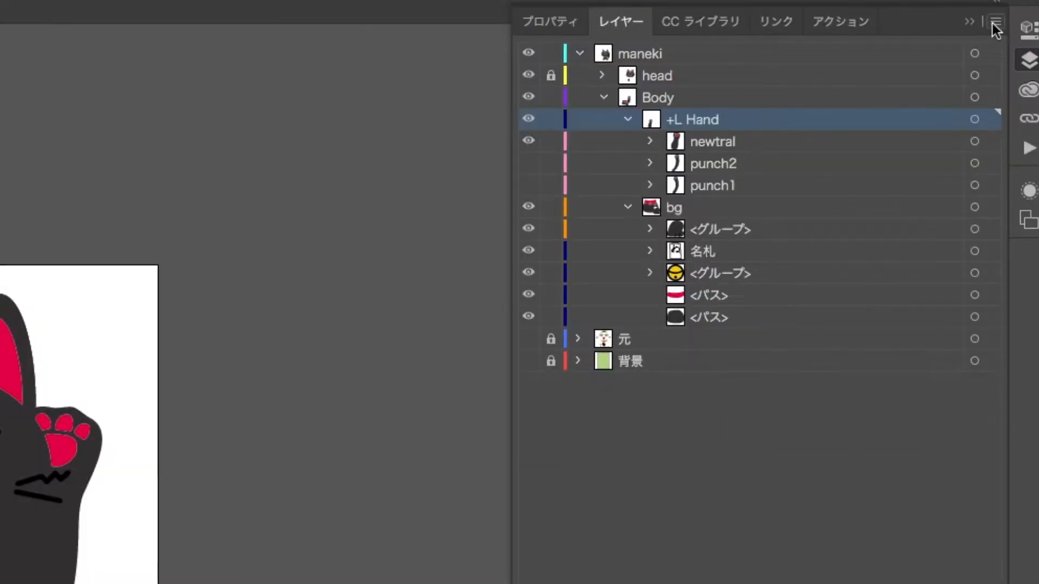
Create a new sublayer named "+puch" inside +L Hand
click(994, 24)
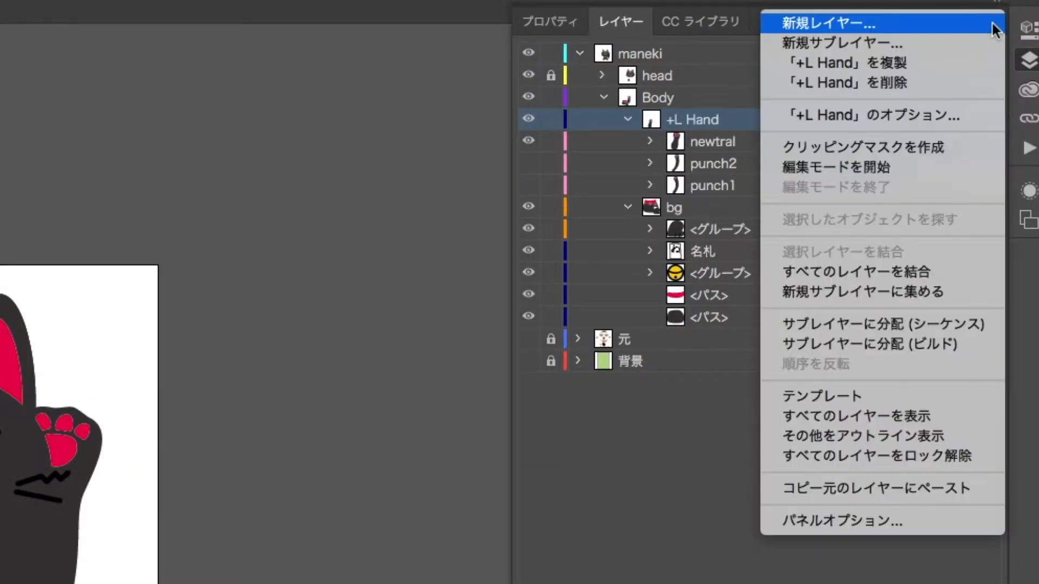
click(940, 44)
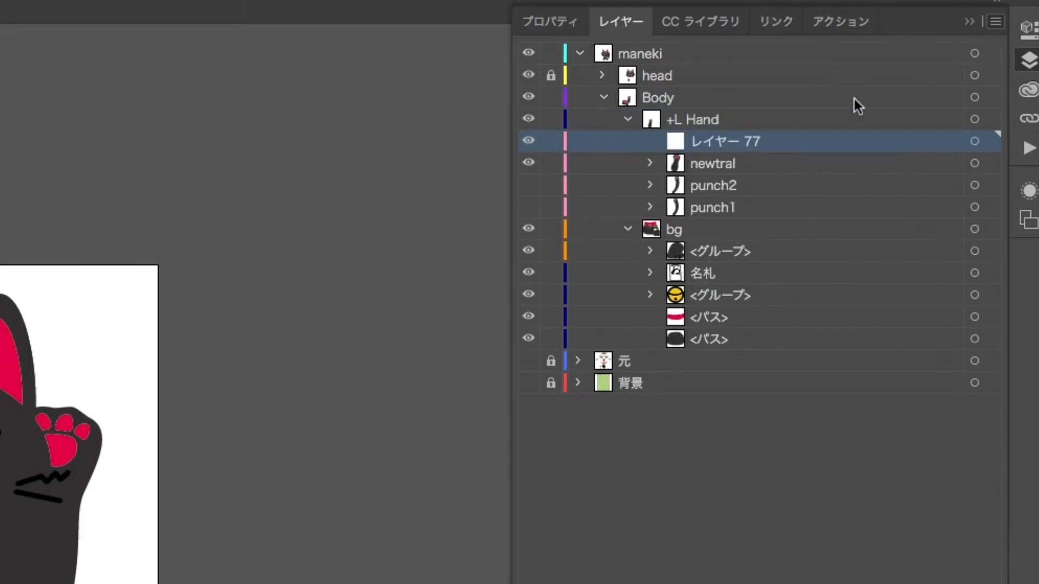
text(+puch)
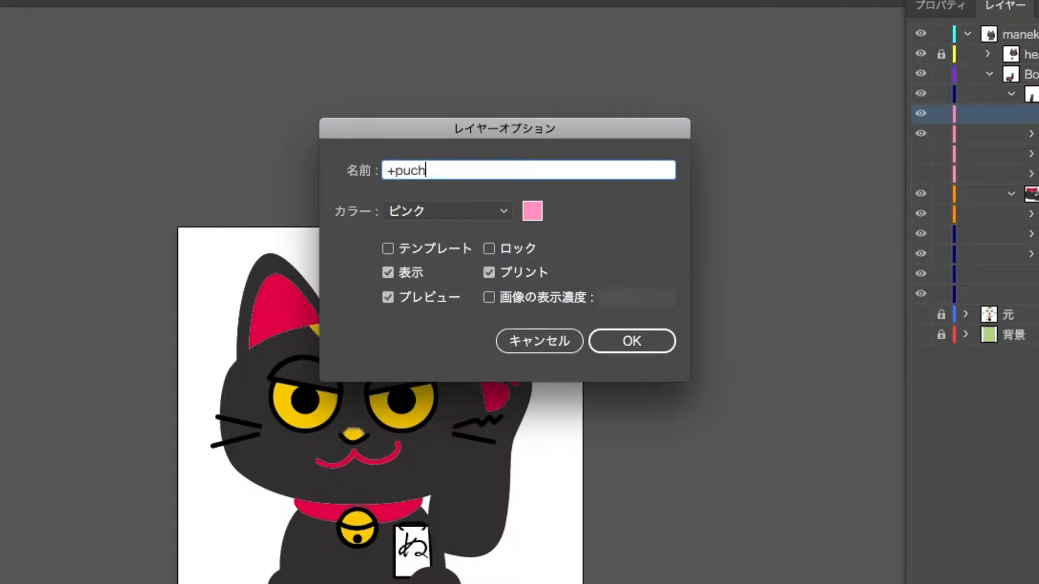
click(644, 342)
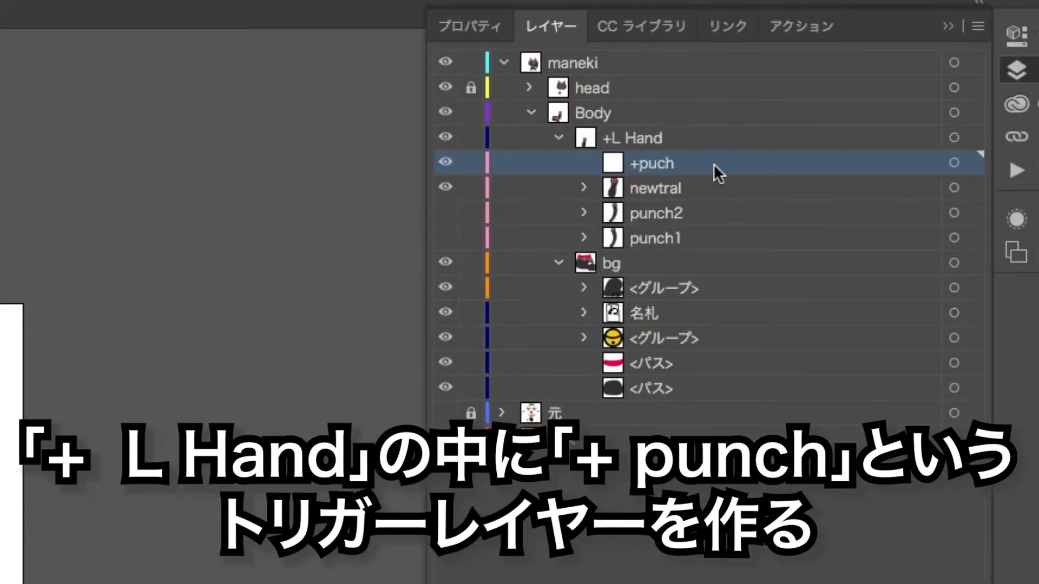
Nest the punch2 and punch1 sublayers inside +puch and place +puch below newtral
click(703, 213)
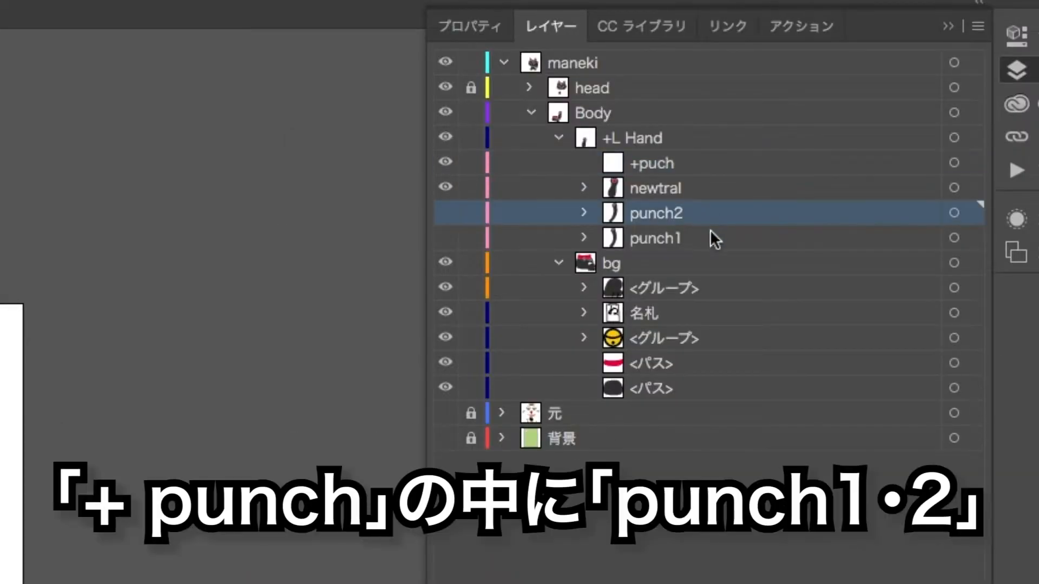
shift+click(713, 236)
drag(686, 210, 696, 166)
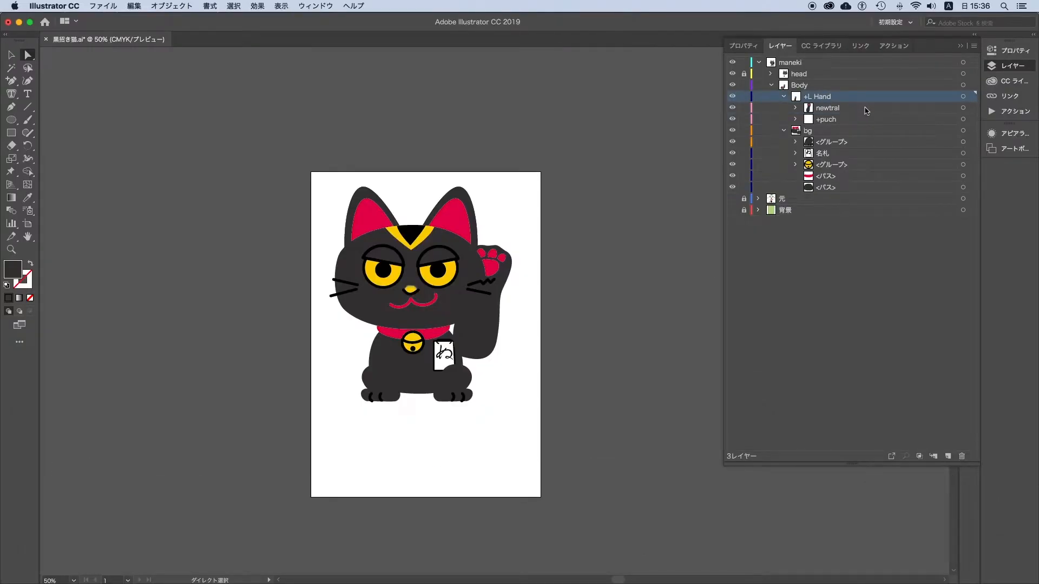
Expand +puch to check its nested layers, showing punch2 and punch1 briefly and hiding them again
click(865, 110)
click(868, 120)
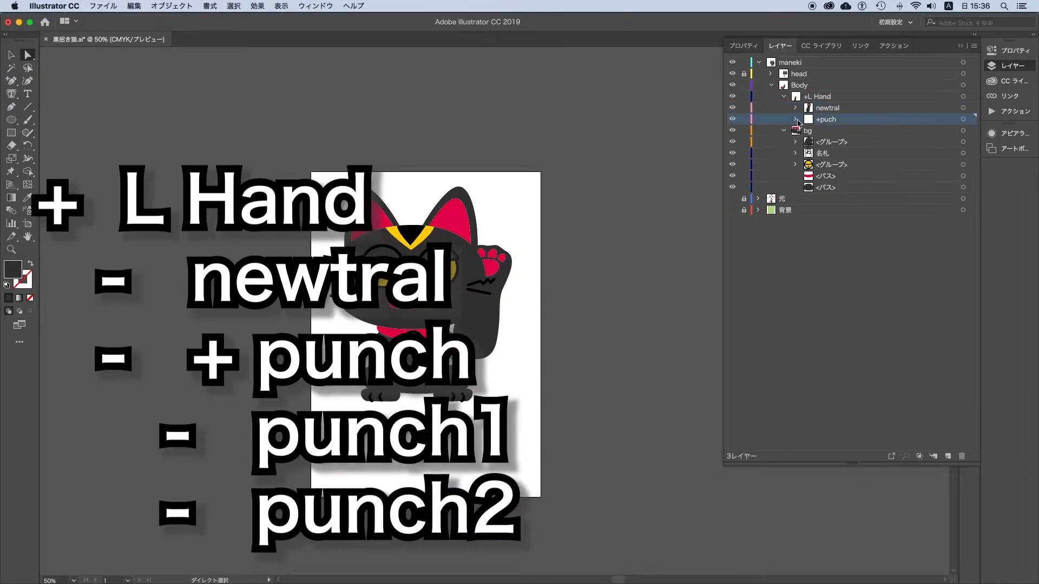
click(796, 120)
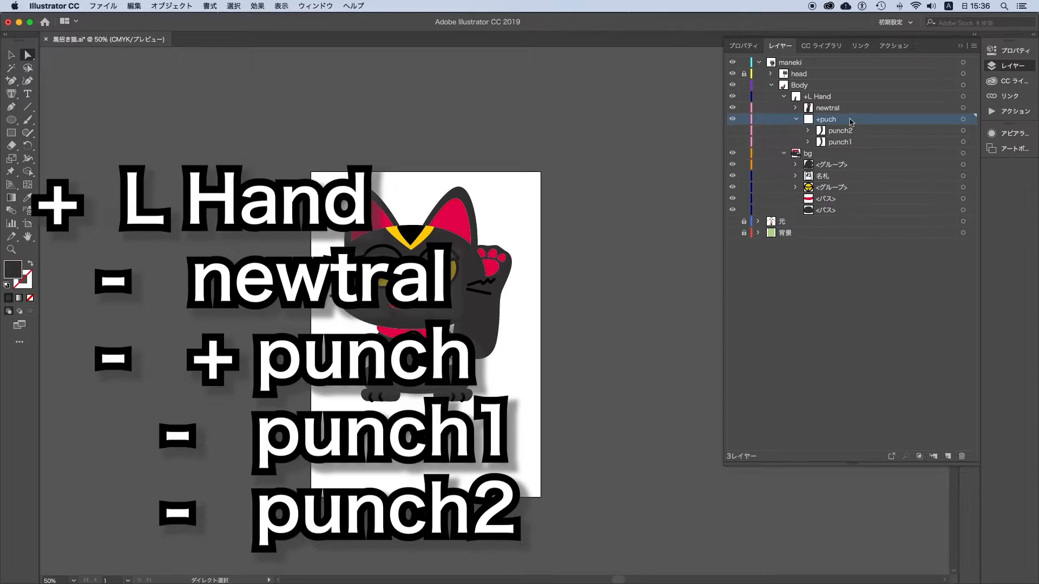
click(733, 131)
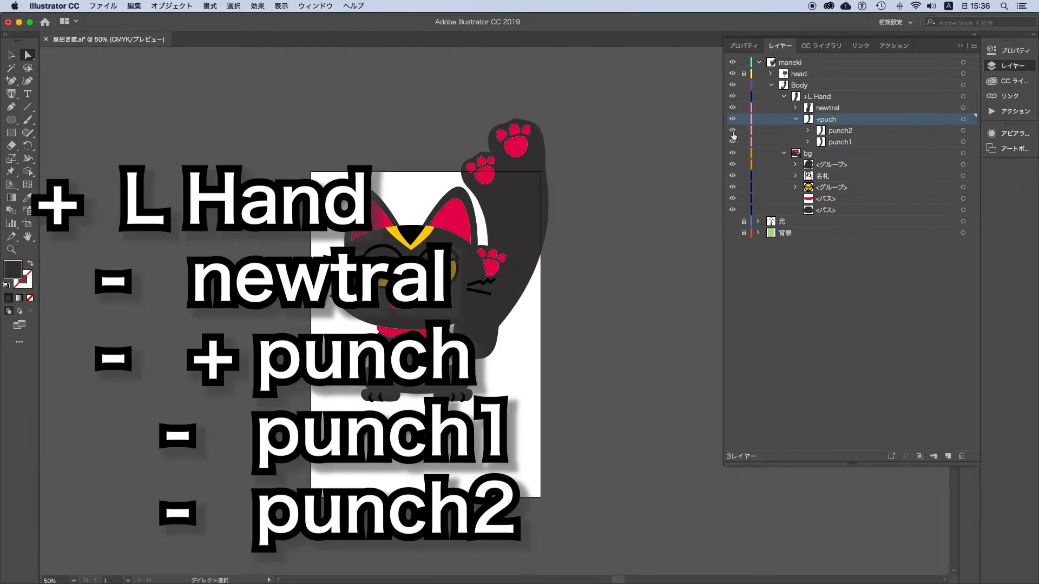
drag(733, 135, 733, 143)
click(867, 131)
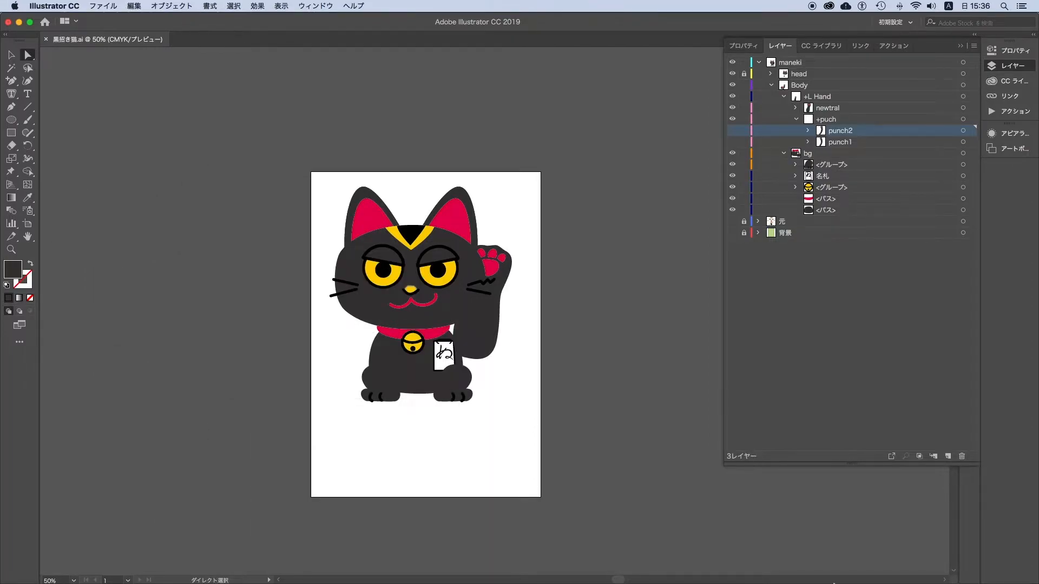
Switch to Character Animator, collapse head and expand Body and L Hand in the 黒招き猫 2 puppet, and select the puch layer
click(847, 569)
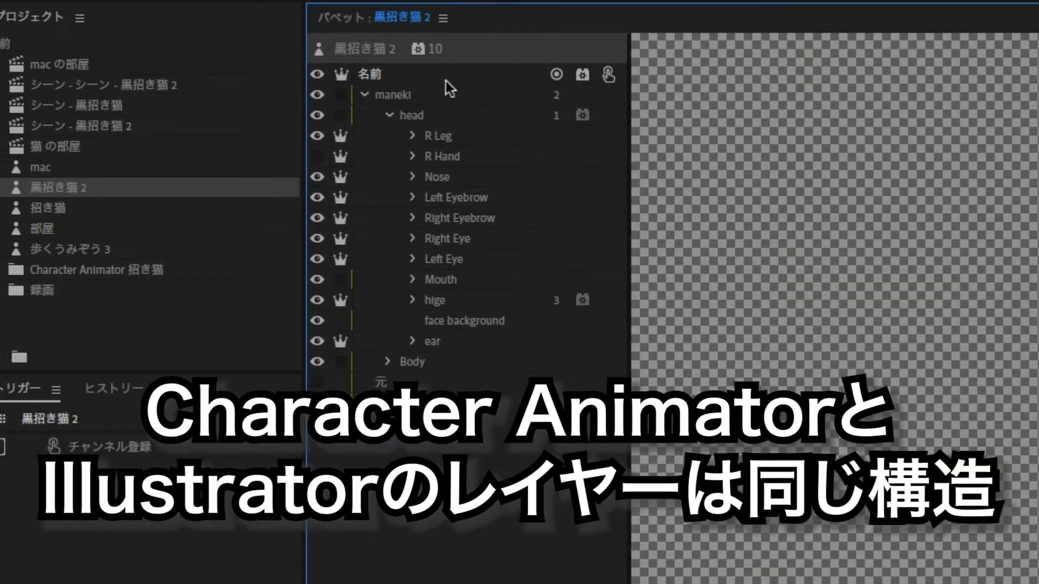
click(387, 116)
click(387, 116)
click(388, 115)
click(385, 137)
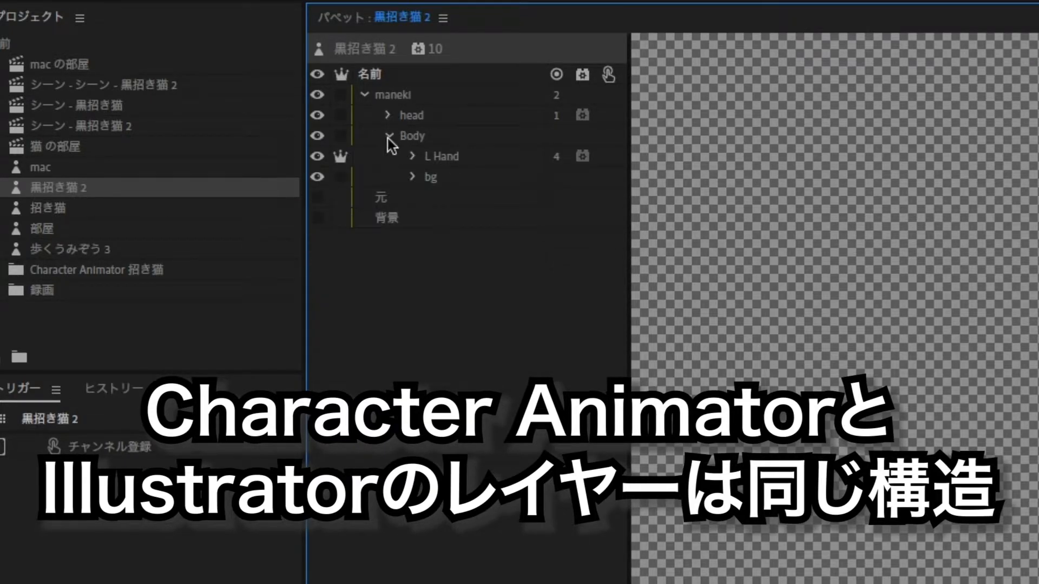
click(476, 158)
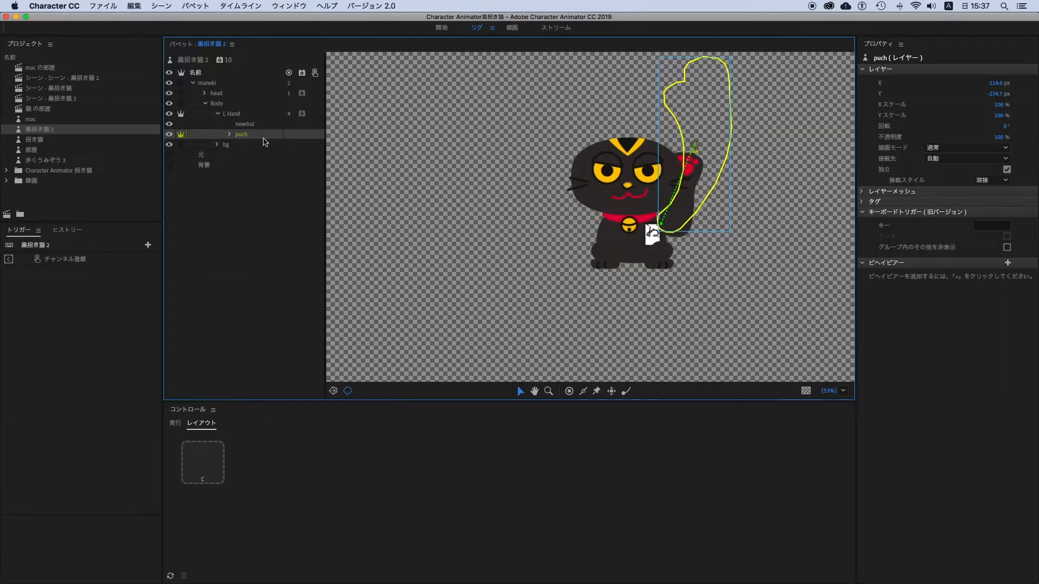
Add the サイクルレイヤー (Cycle Layers) behavior to the puch layer
click(992, 38)
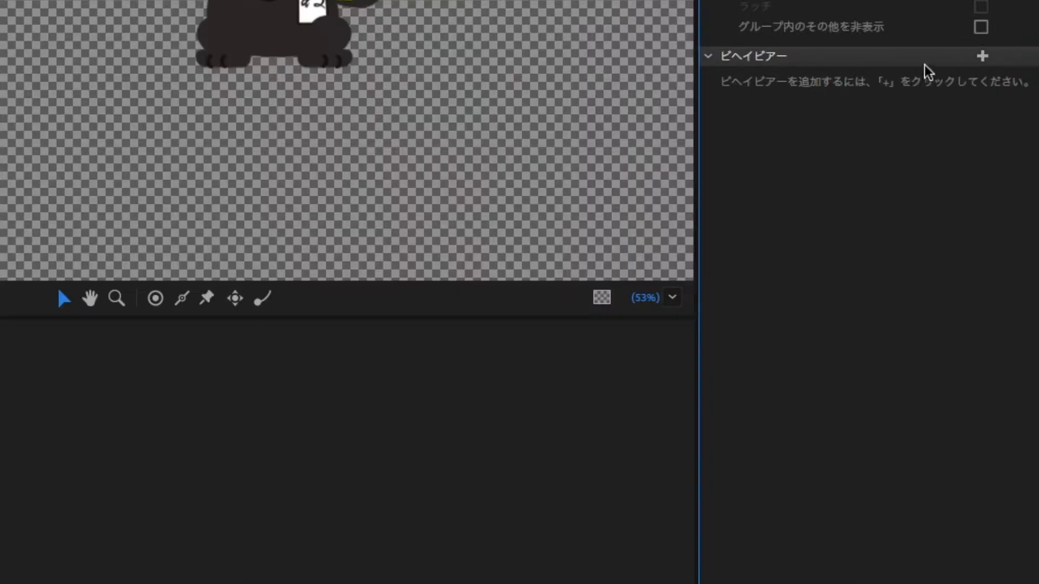
click(983, 57)
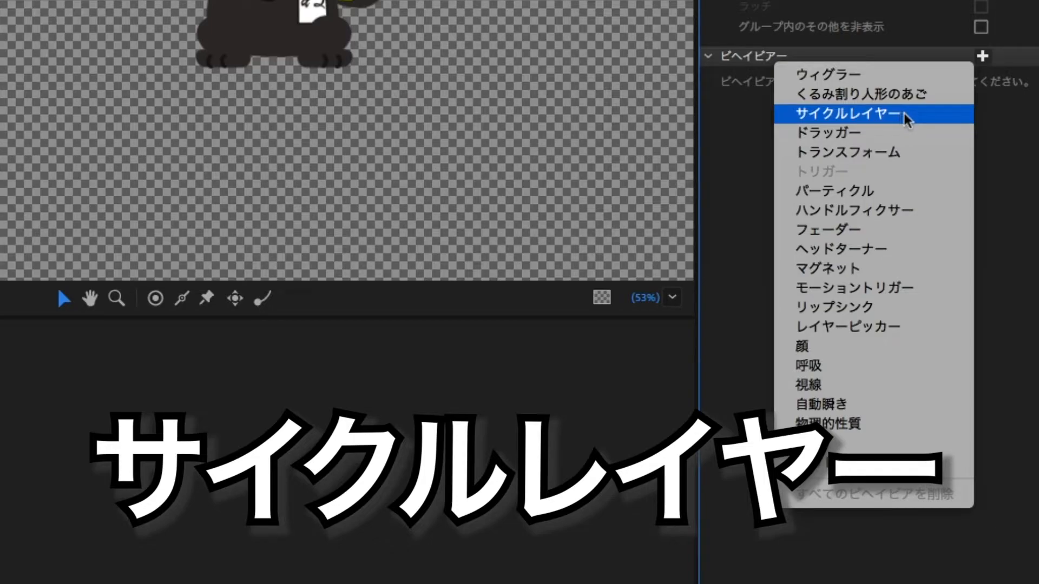
click(895, 113)
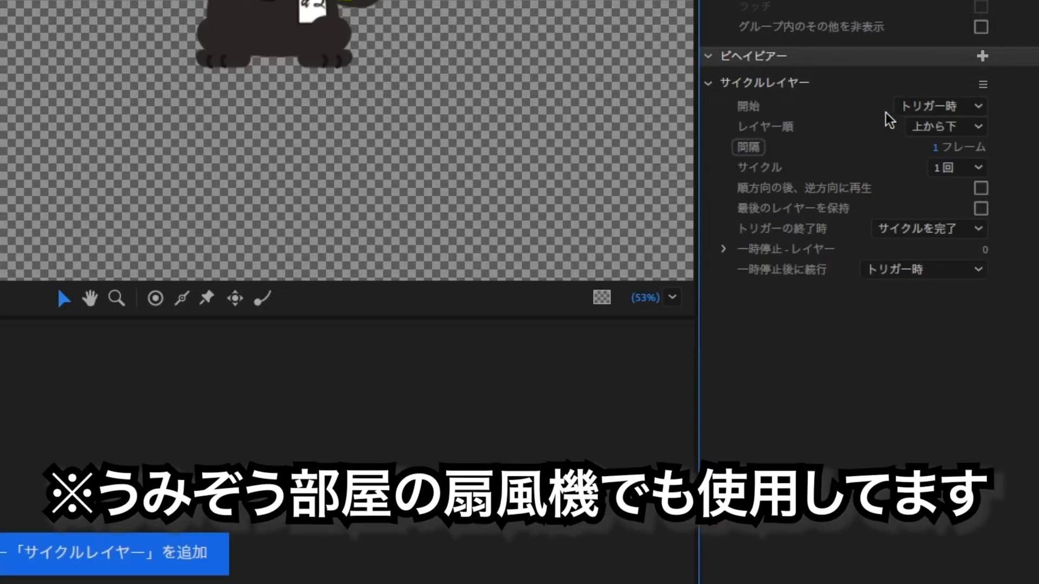
click(707, 56)
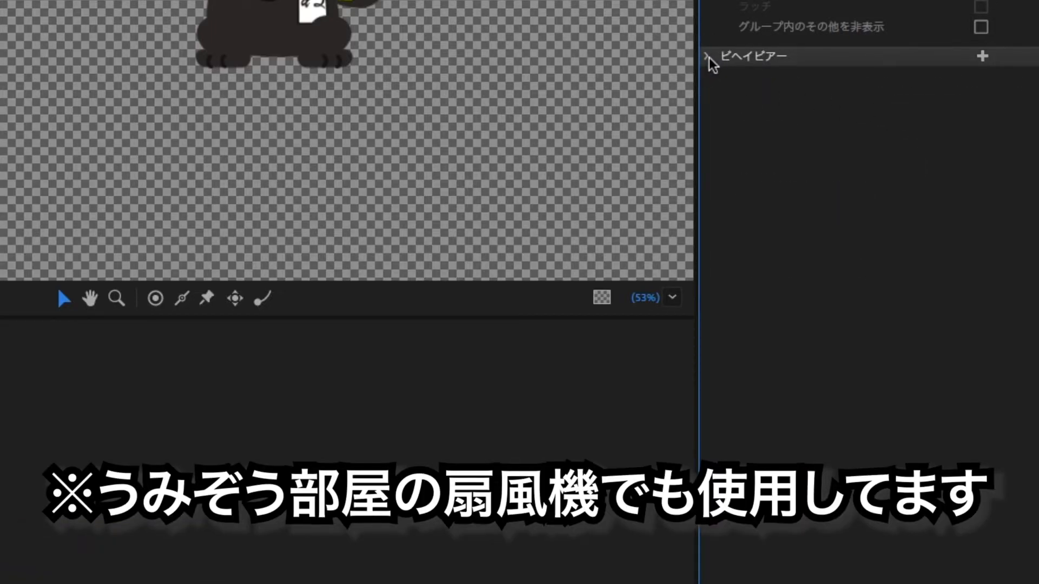
click(709, 57)
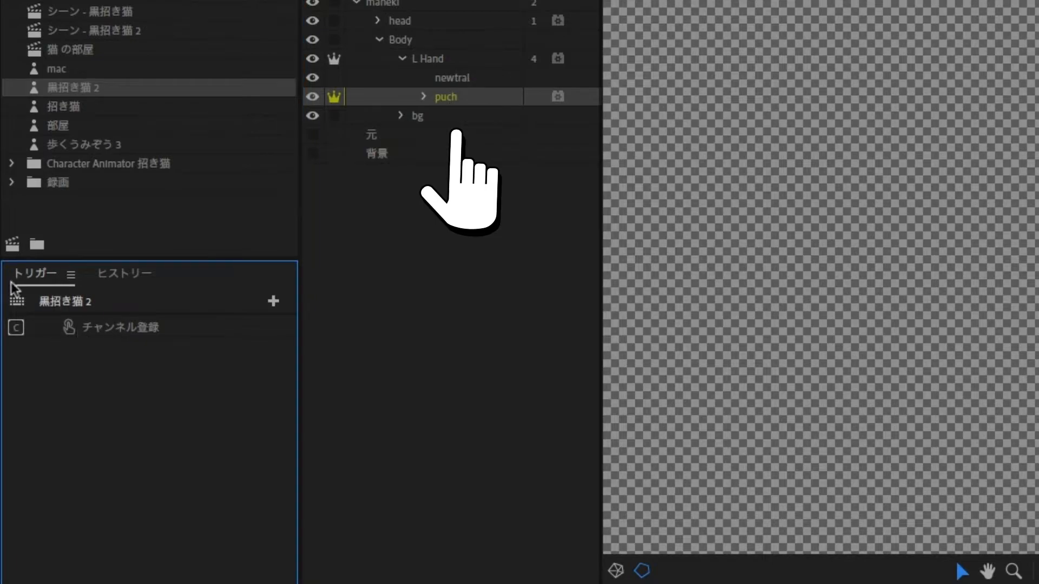
Create a trigger from the puch layer, assign it the P key, and test it in the scene
drag(472, 96, 151, 347)
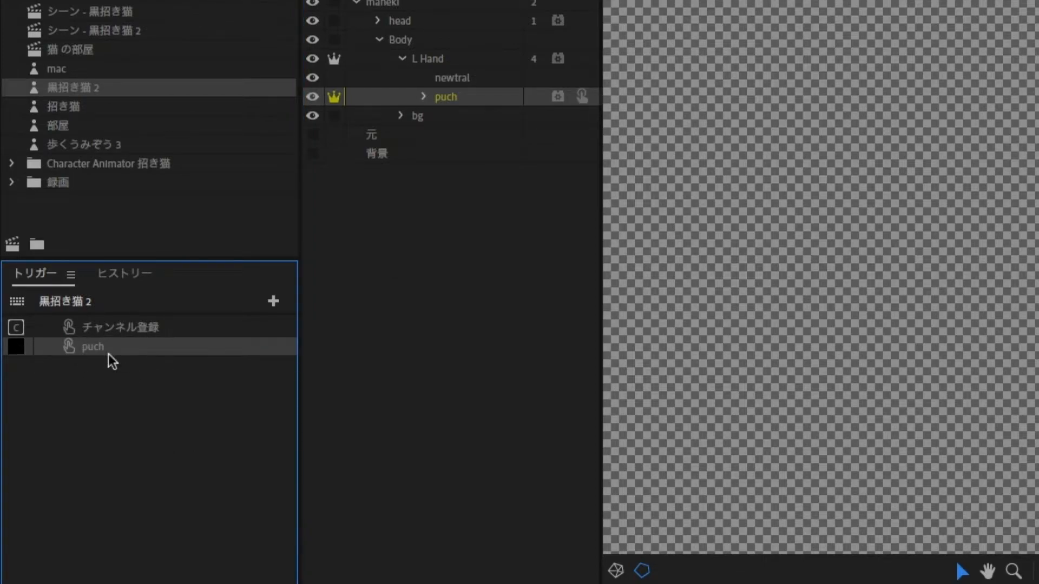
click(16, 347)
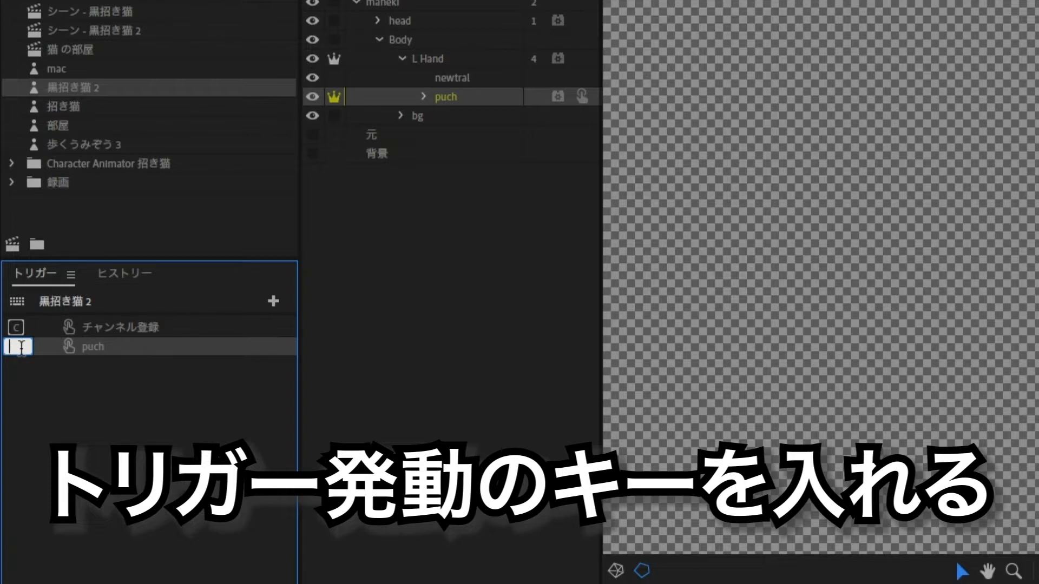
text(p)
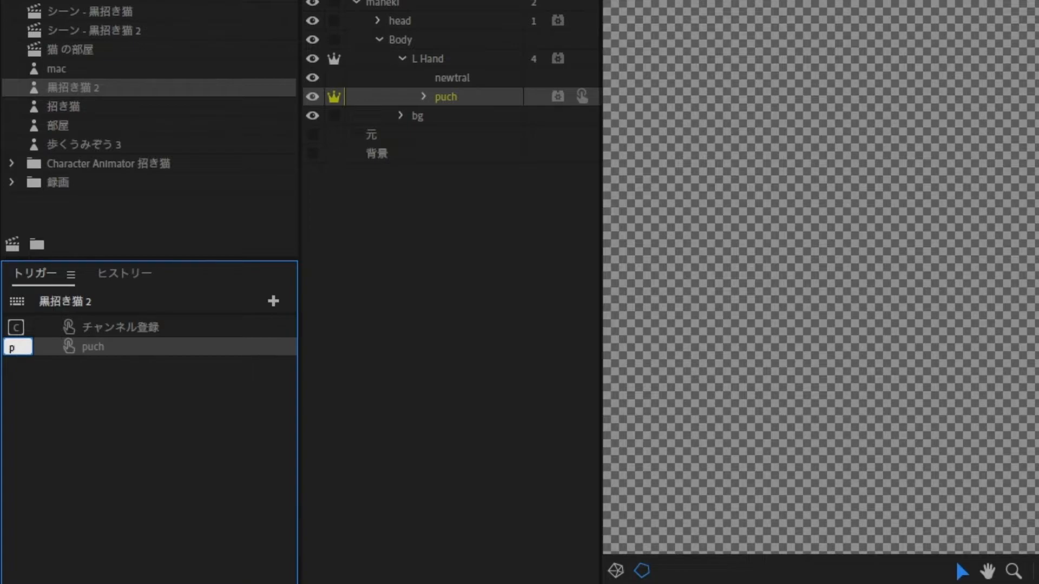
key(Return)
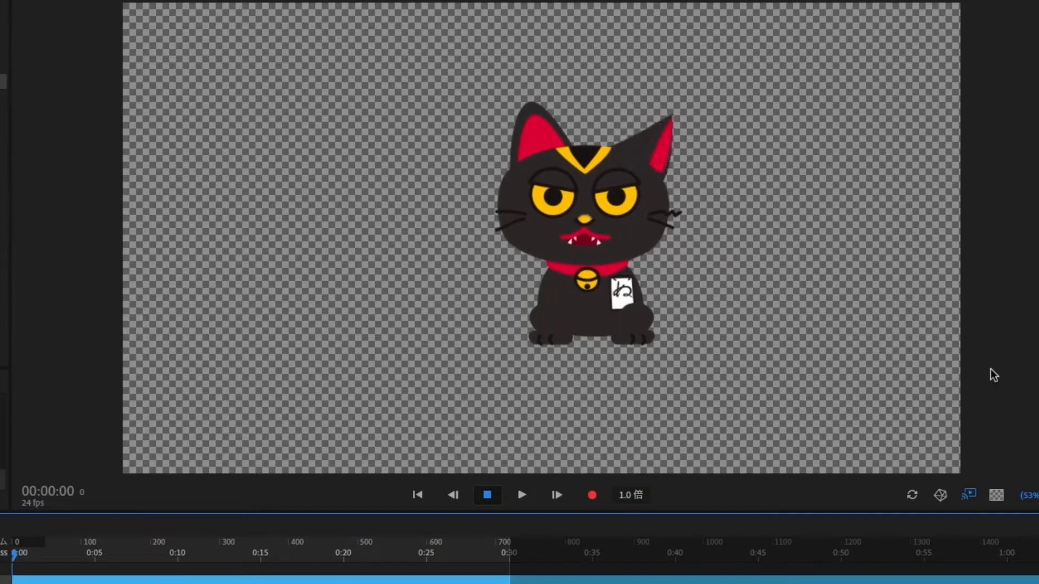
key(p)
key(p)
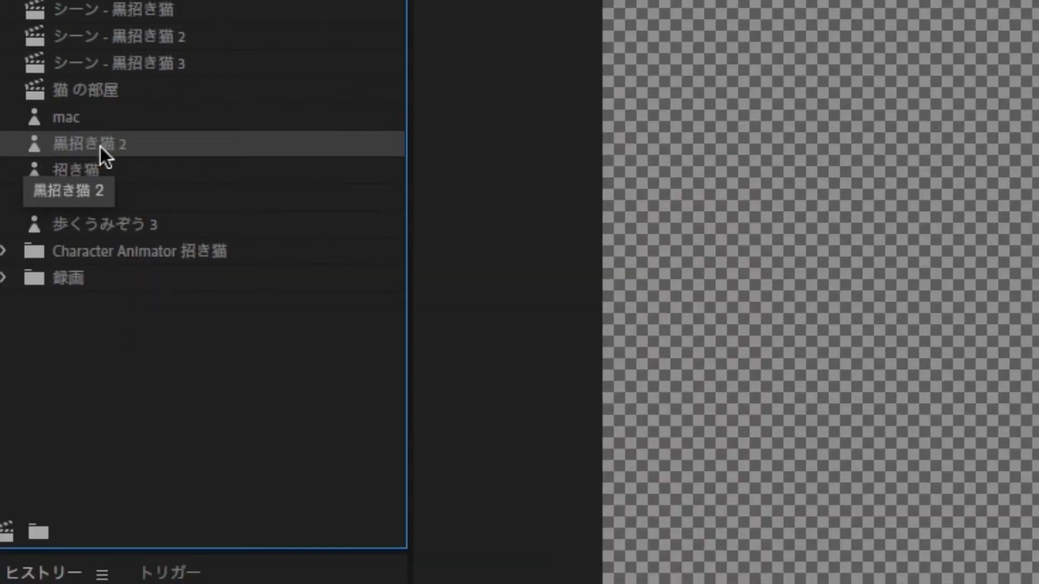
Reopen the 黒招き猫 2 puppet and set the puch layer's サイクルレイヤー interval (間隔) to 5 frames
double_click(177, 144)
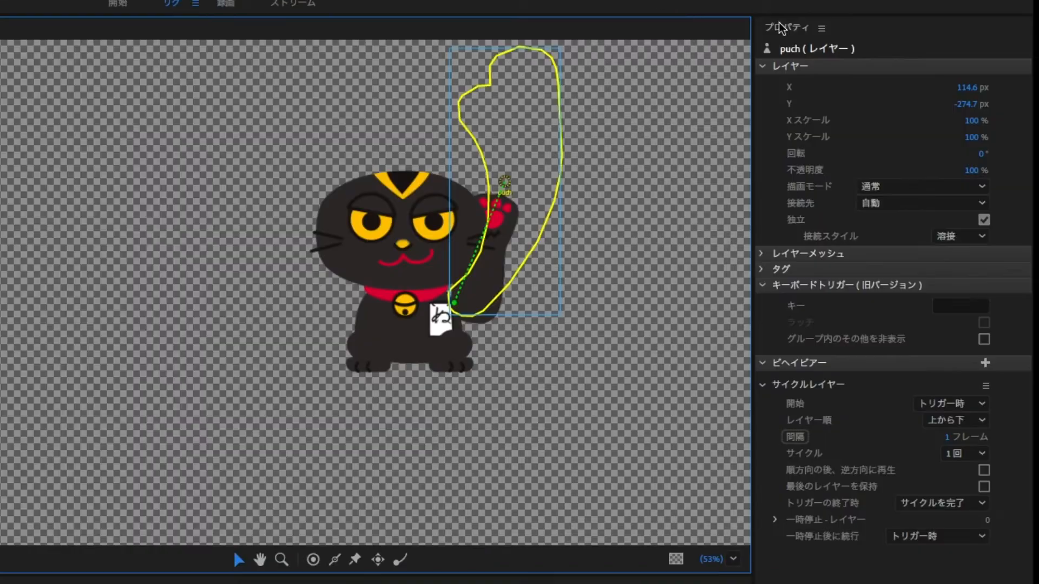
click(903, 24)
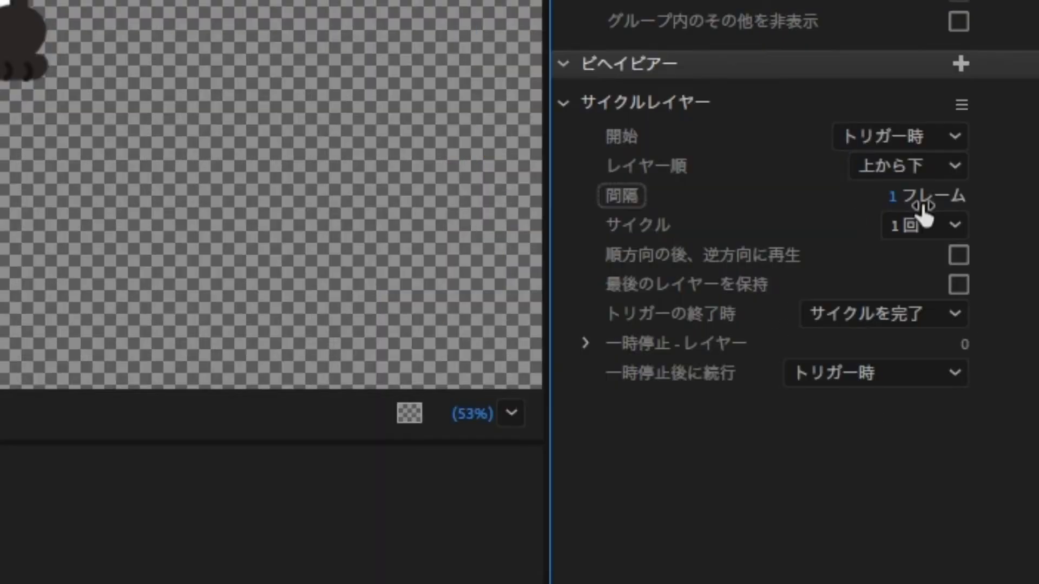
mouse_move(952, 203)
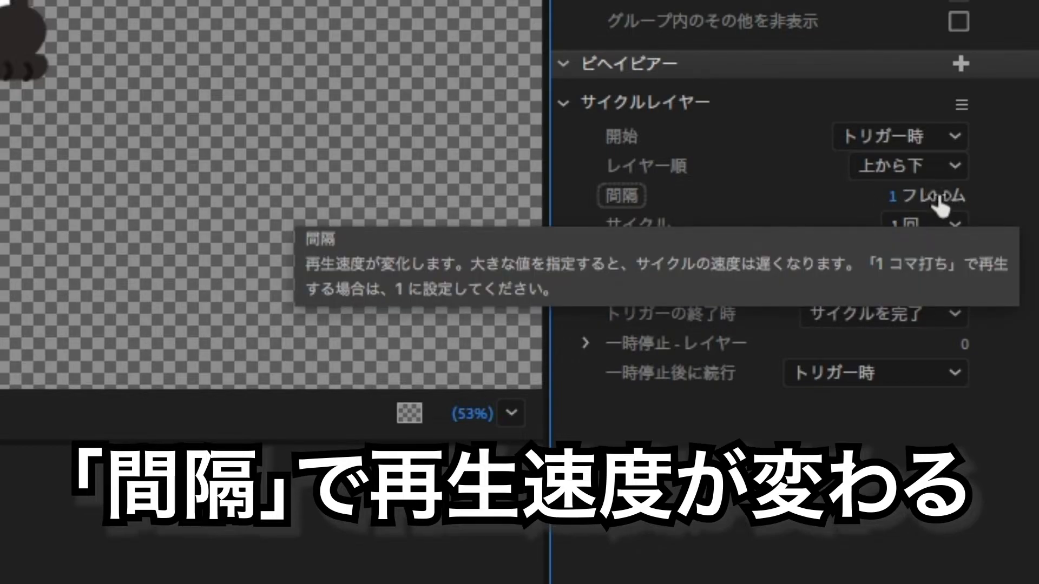
click(943, 193)
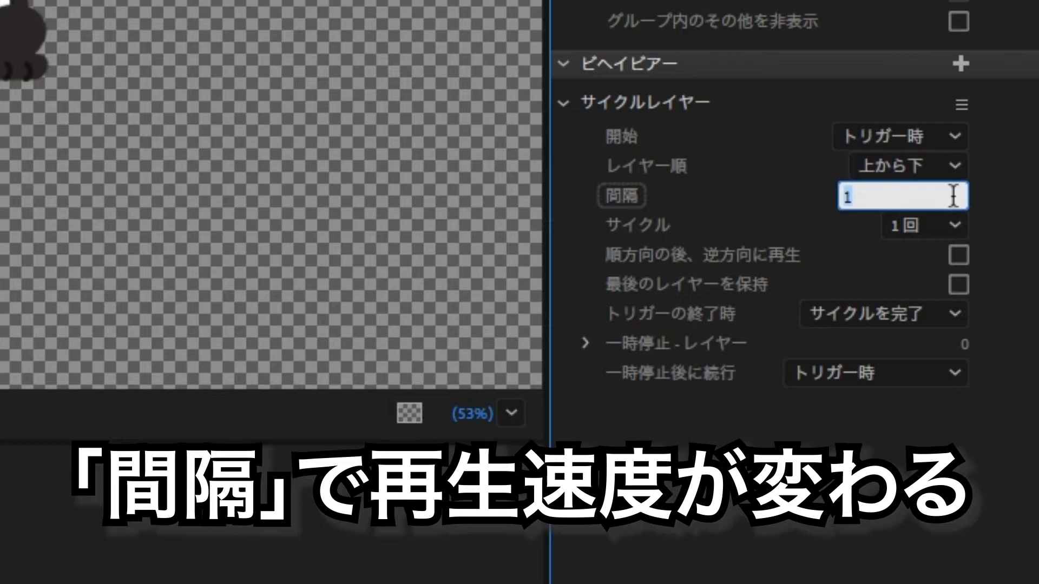
text(5)
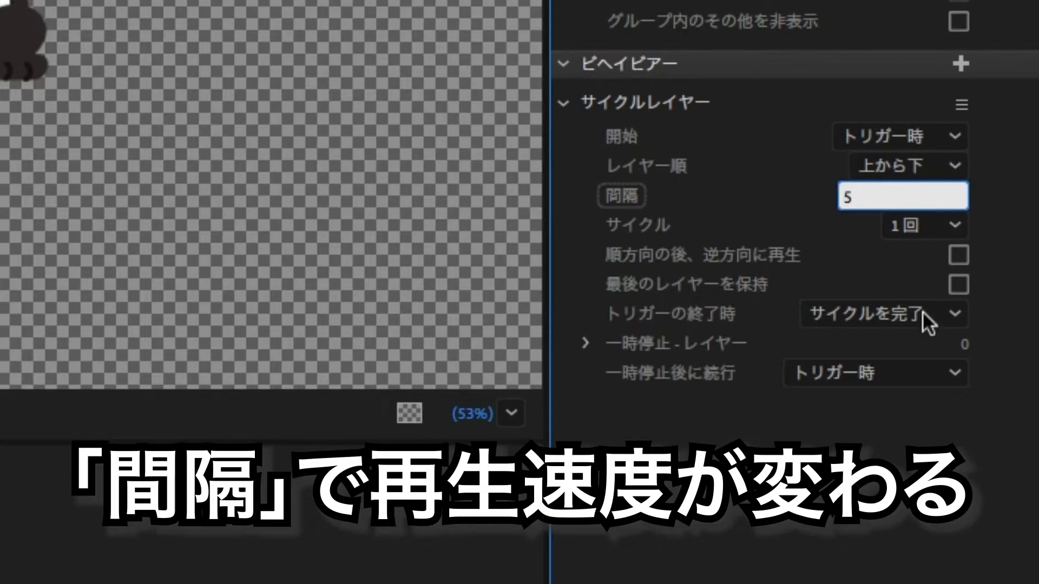
Set the puch layer's サイクル (Cycle) to 連続 (Continuously) and enable グループ内のその他を非表示 (Hide Others in Group)
key(Return)
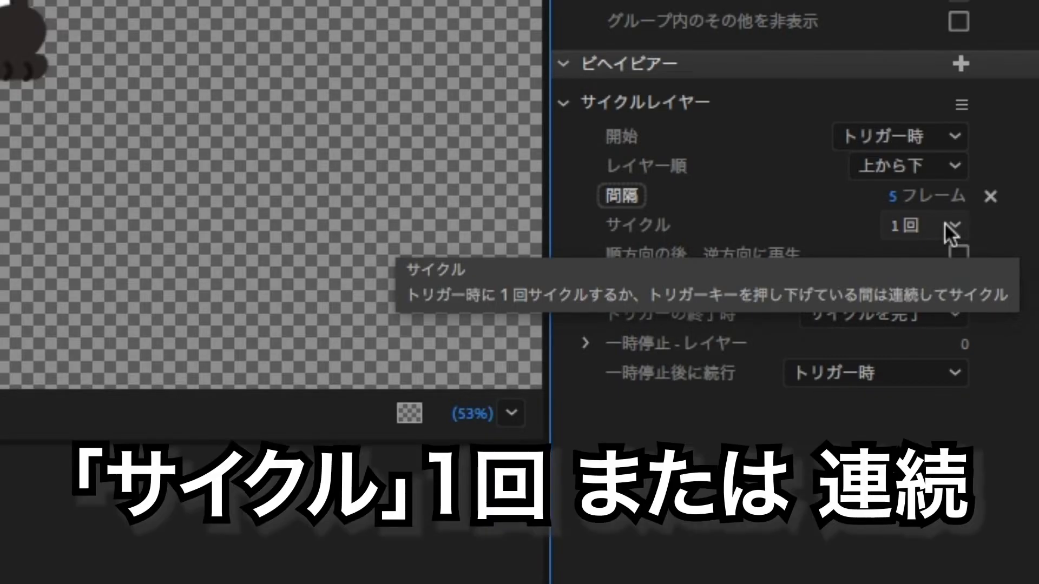
click(944, 222)
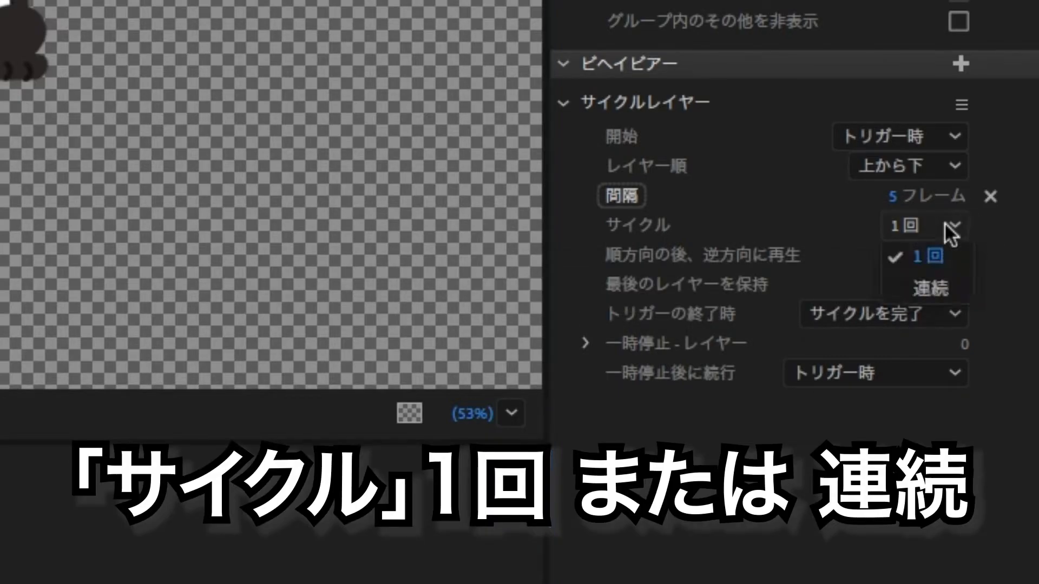
click(925, 290)
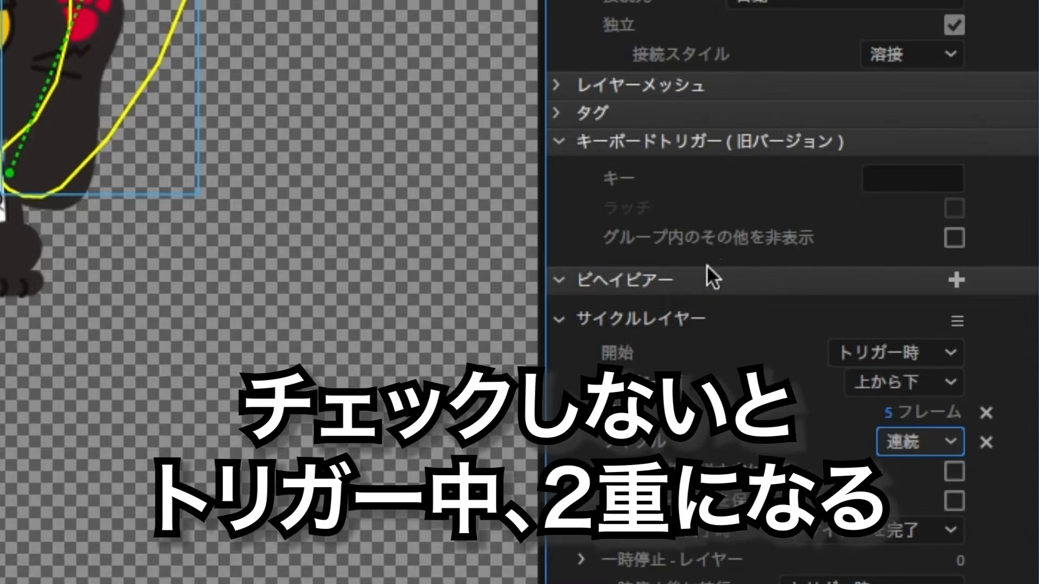
click(955, 238)
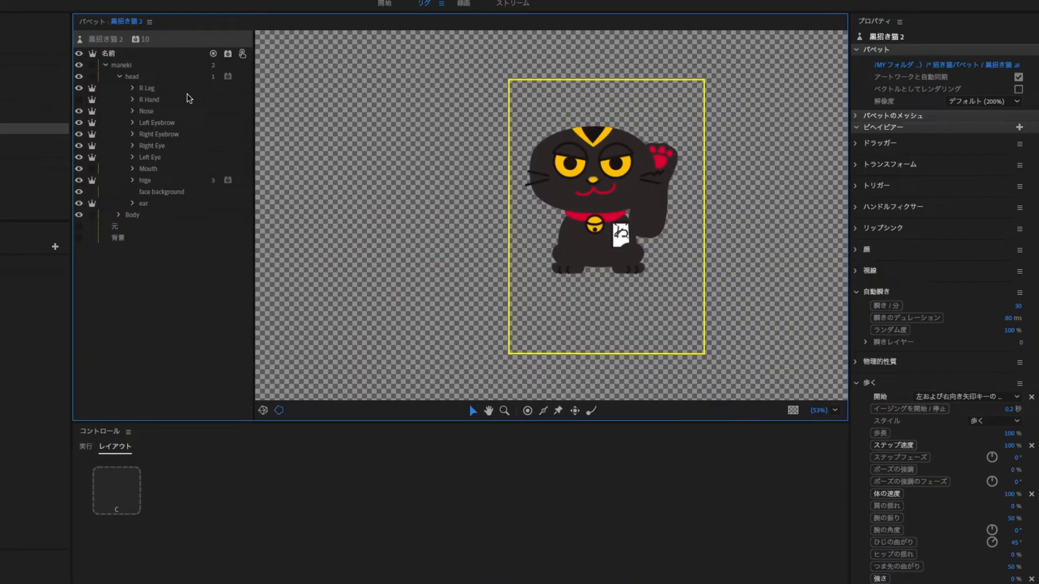
Make the R Hand layer visible in the 黒招き猫 2 puppet and add the puppet to a new scene
click(133, 99)
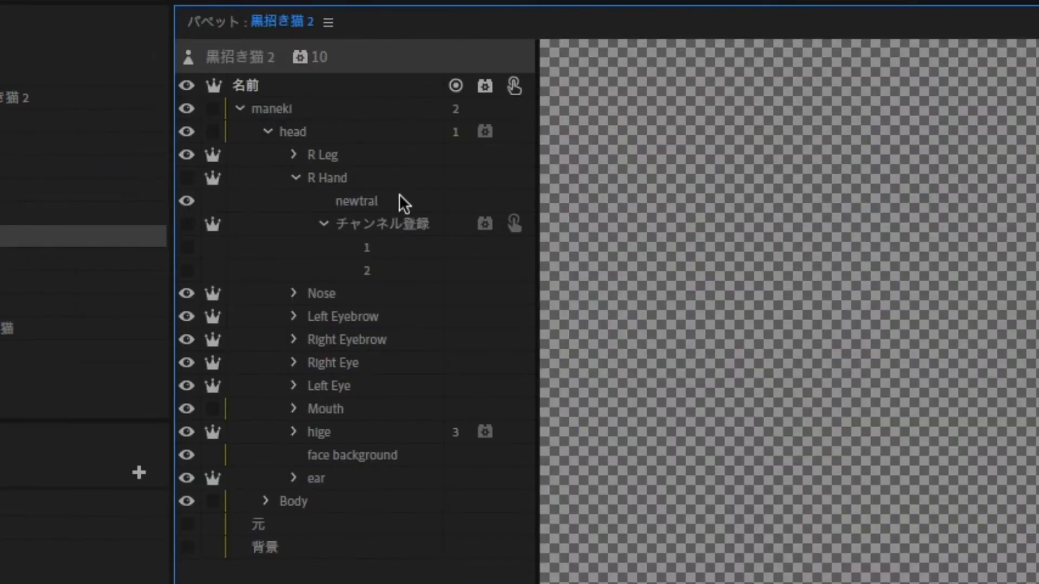
click(186, 178)
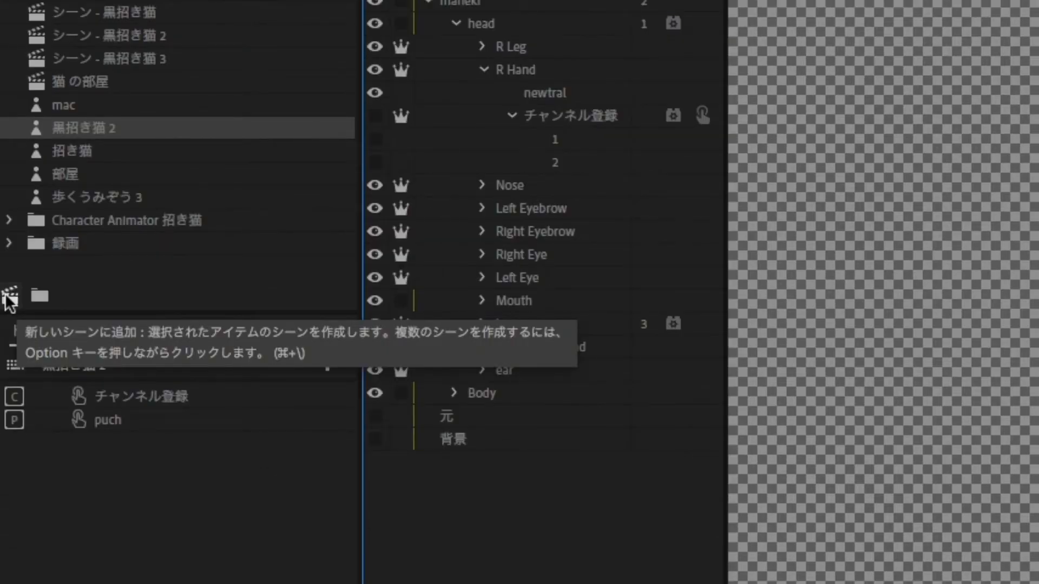
click(8, 297)
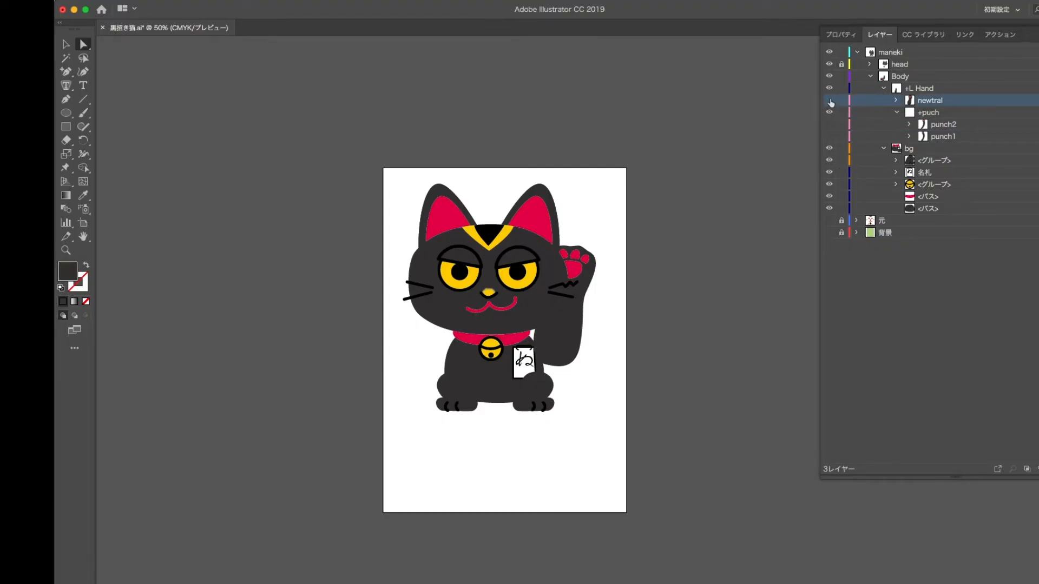
Switch to Illustrator, hide newtral, show punch1 to adjust the arm's lower anchor points by hand, and hide it again
click(829, 100)
click(828, 135)
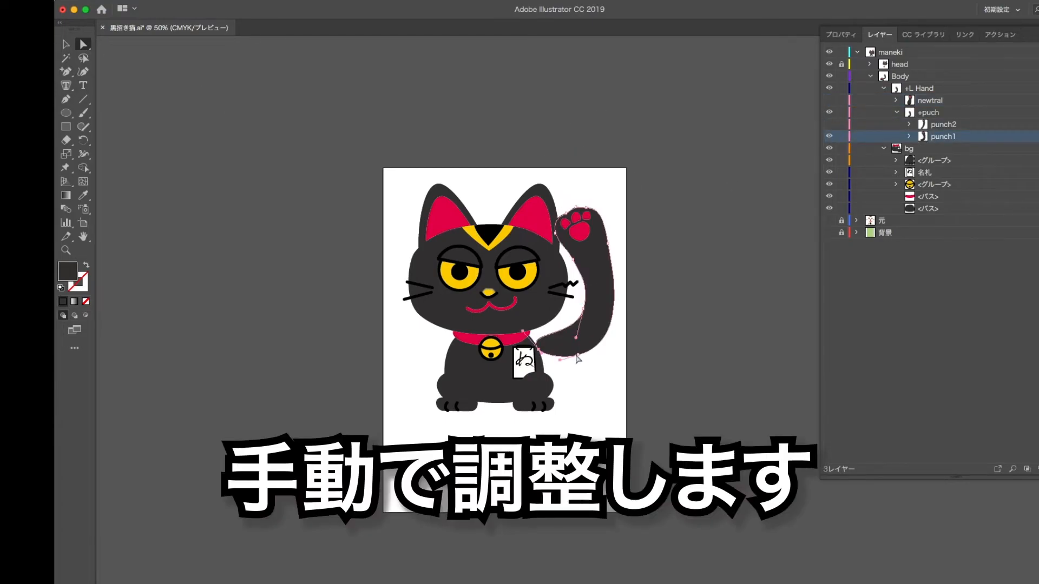
click(575, 356)
drag(629, 339, 632, 341)
click(828, 137)
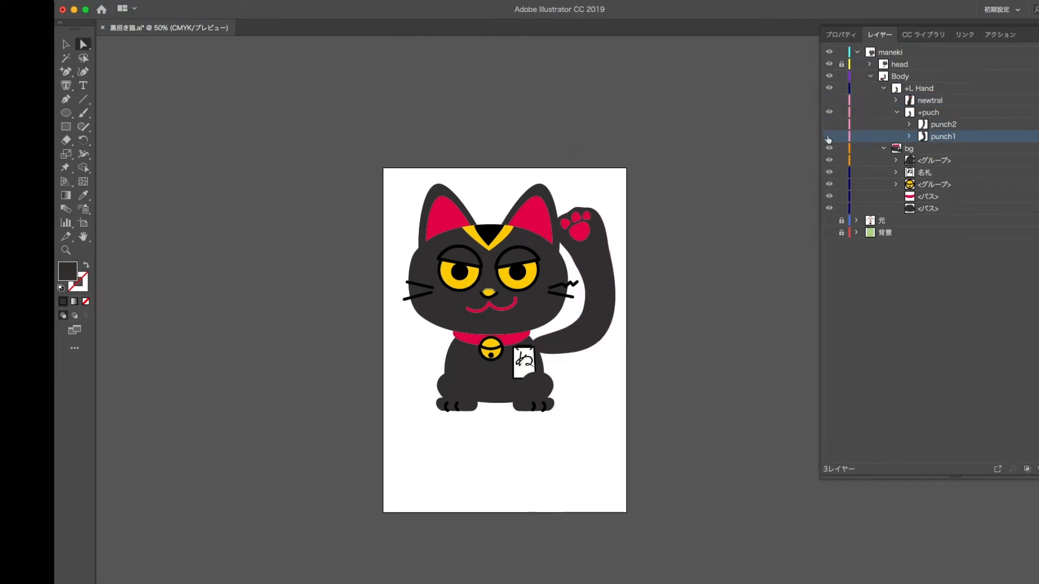
click(829, 124)
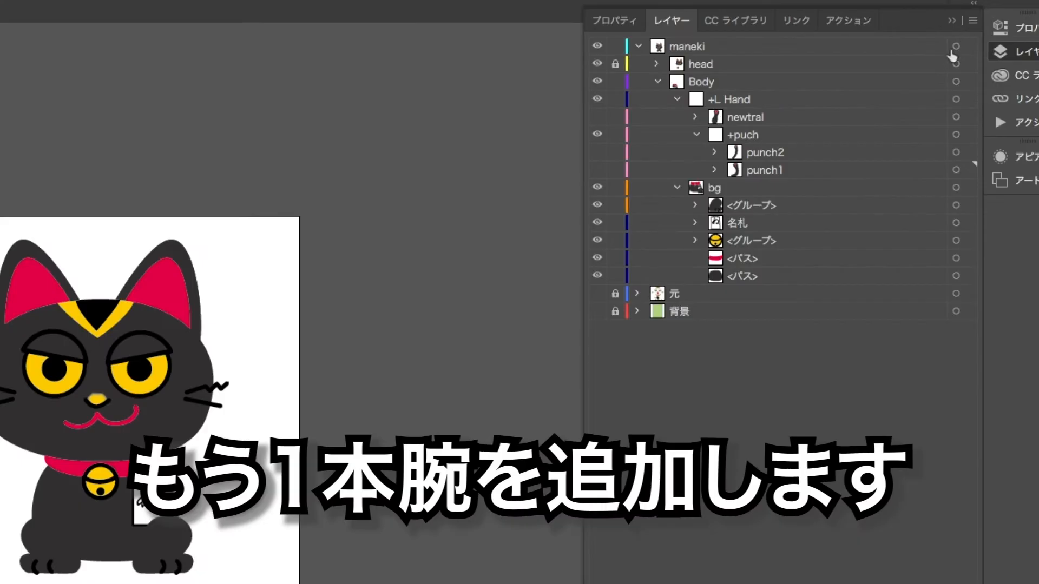
Duplicate the punch1 layer and rename the copy punch3
click(965, 138)
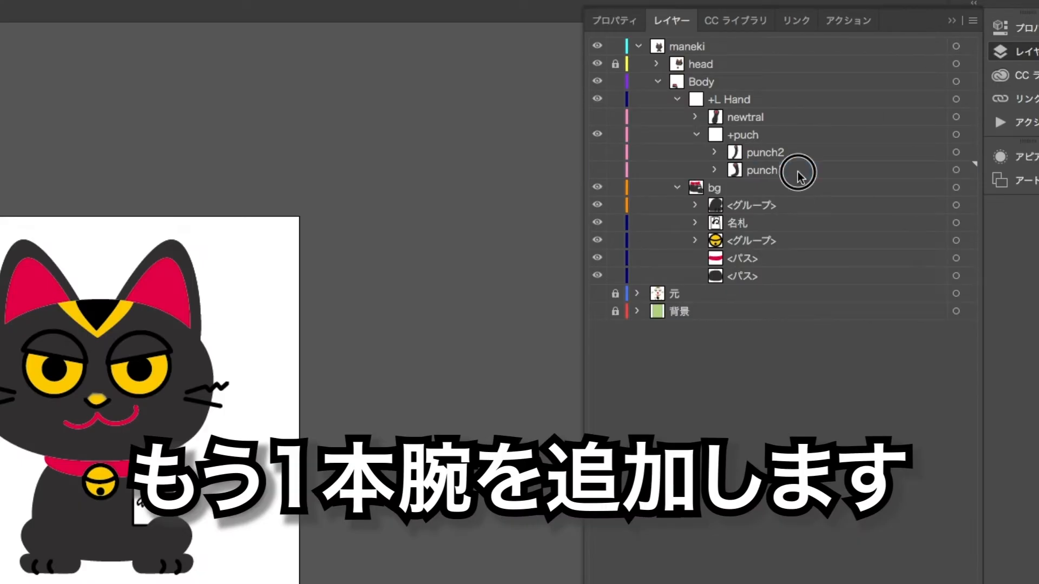
click(972, 21)
click(933, 55)
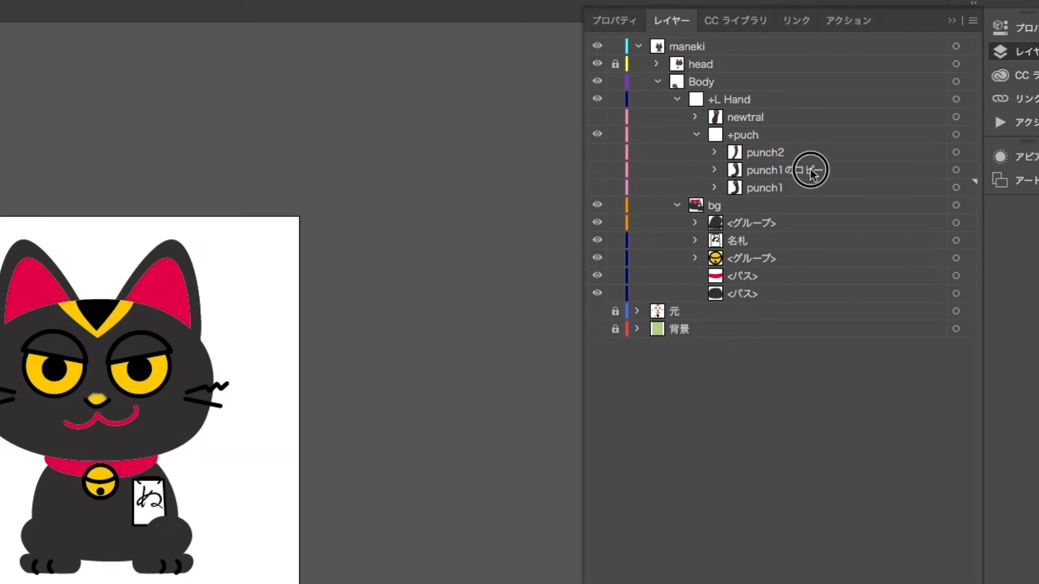
double_click(811, 172)
text(punch3)
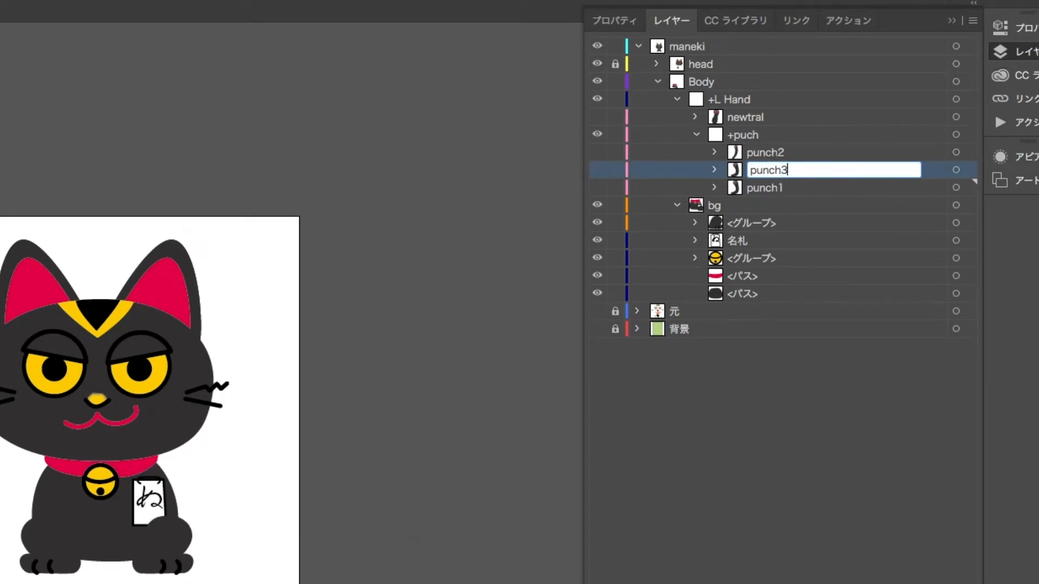
key(Return)
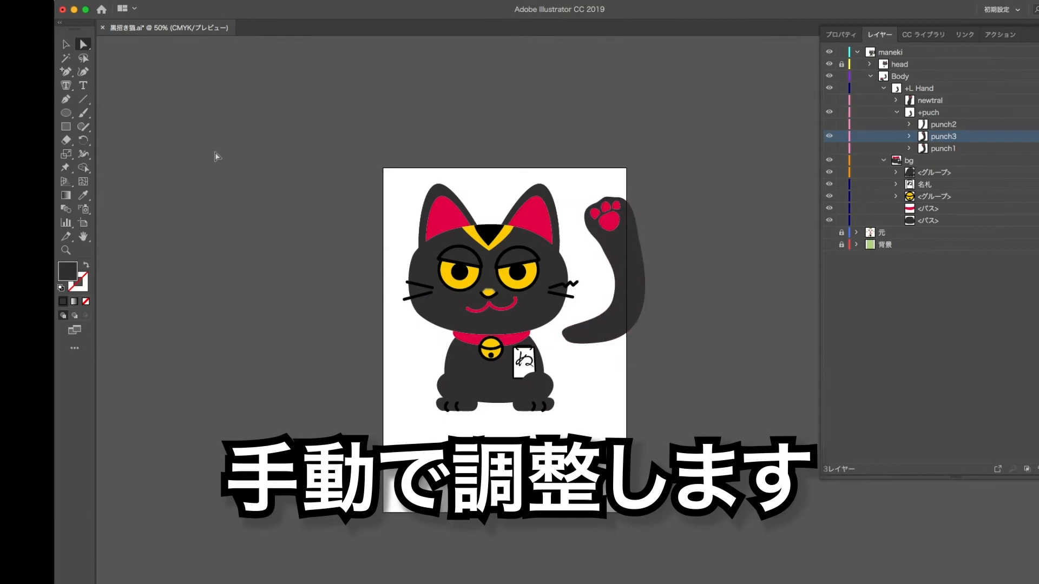
Reshape the punch3 arm by moving its shoulder end to the body and adjusting the lower and inner anchor points
click(564, 340)
drag(564, 339, 531, 343)
drag(600, 342, 589, 345)
drag(613, 298, 605, 298)
click(590, 346)
Scale the paw of the punch3 arm uniformly to 120% and select the anchor point on the arm's inner curve
drag(577, 184, 653, 262)
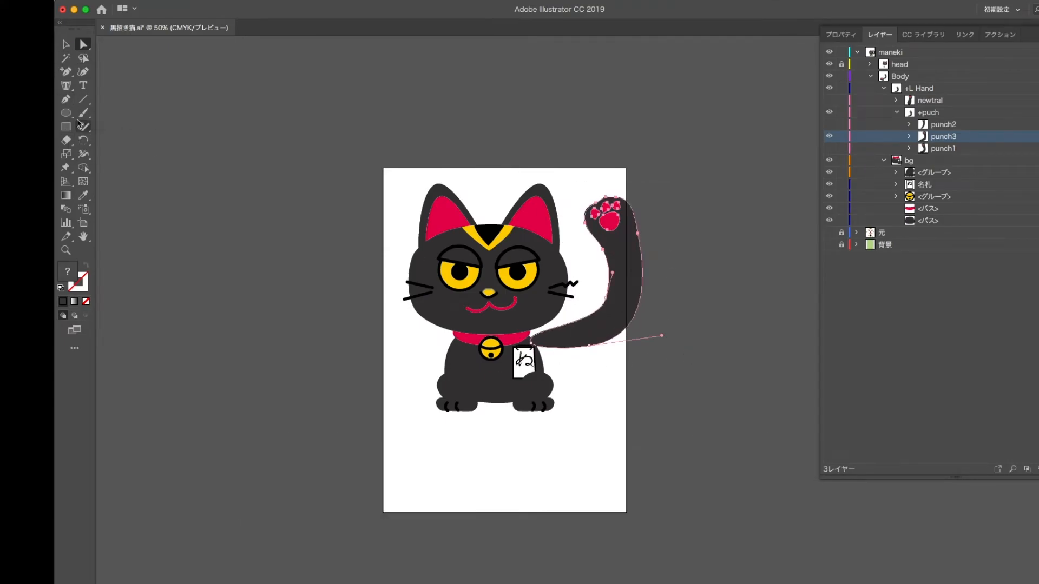
double_click(66, 154)
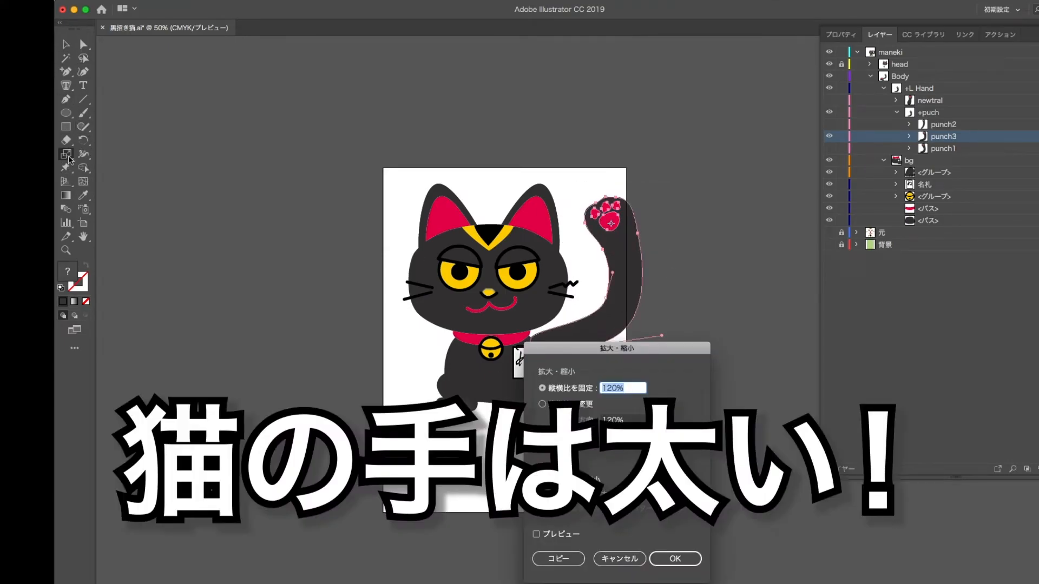
key(Return)
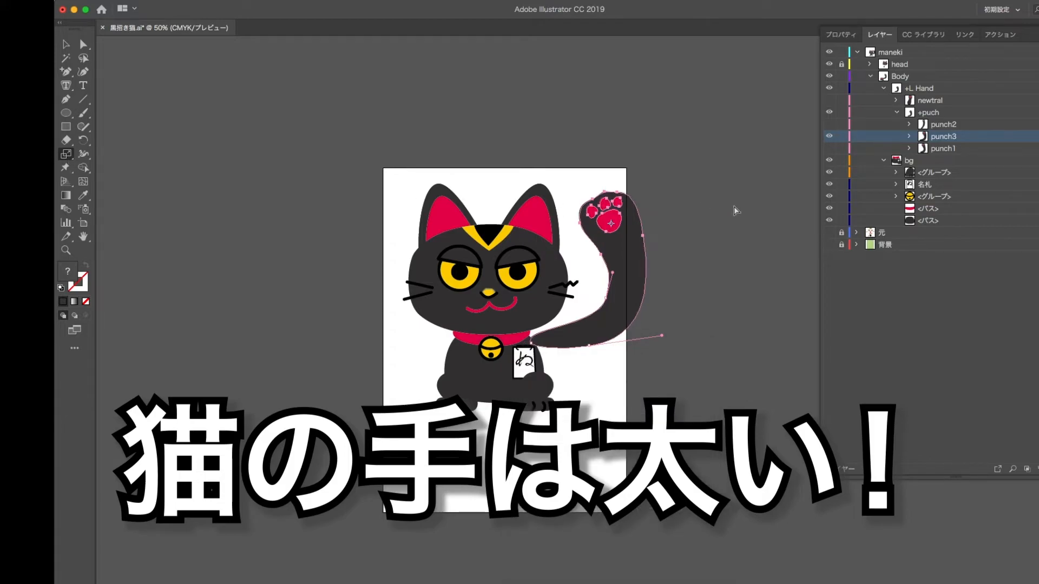
key(super+shift+a)
key(a)
click(606, 271)
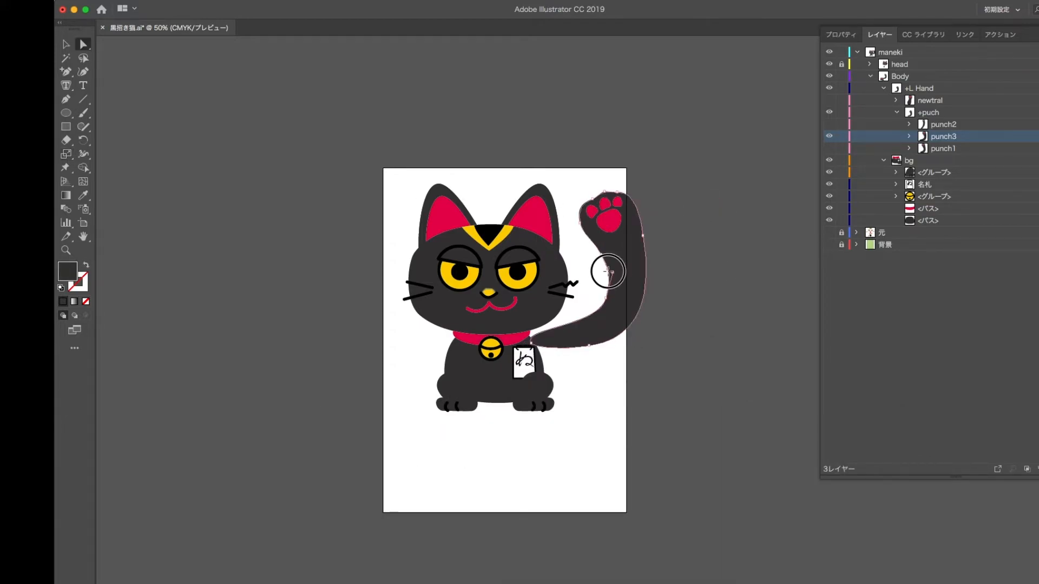
Compare the punch1, punch2 and punch3 arm poses by toggling their visibility, and save the file with newtral shown
click(829, 136)
click(830, 148)
click(830, 148)
click(830, 124)
click(830, 124)
click(830, 136)
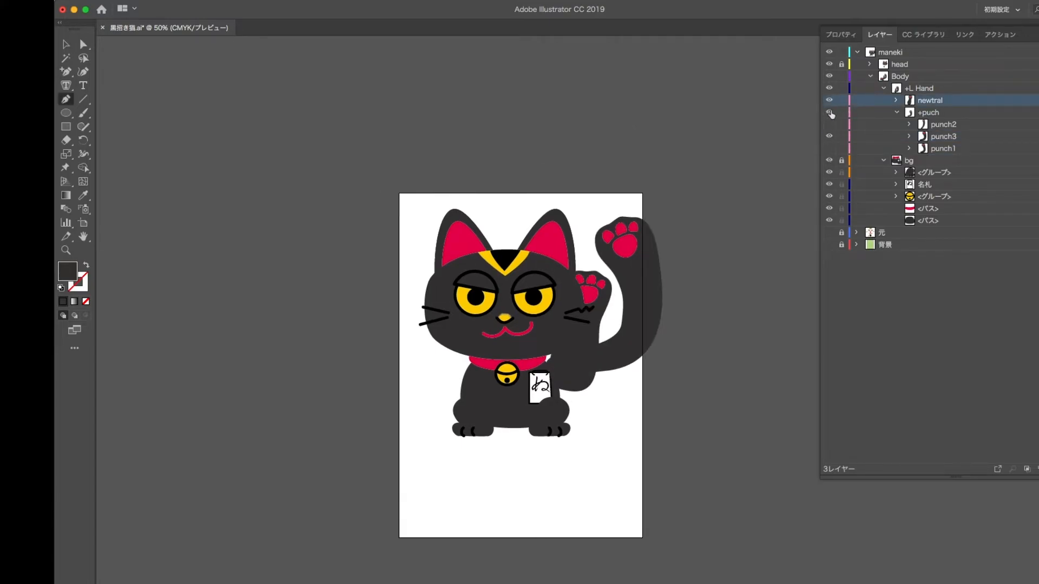
click(831, 114)
key(super+s)
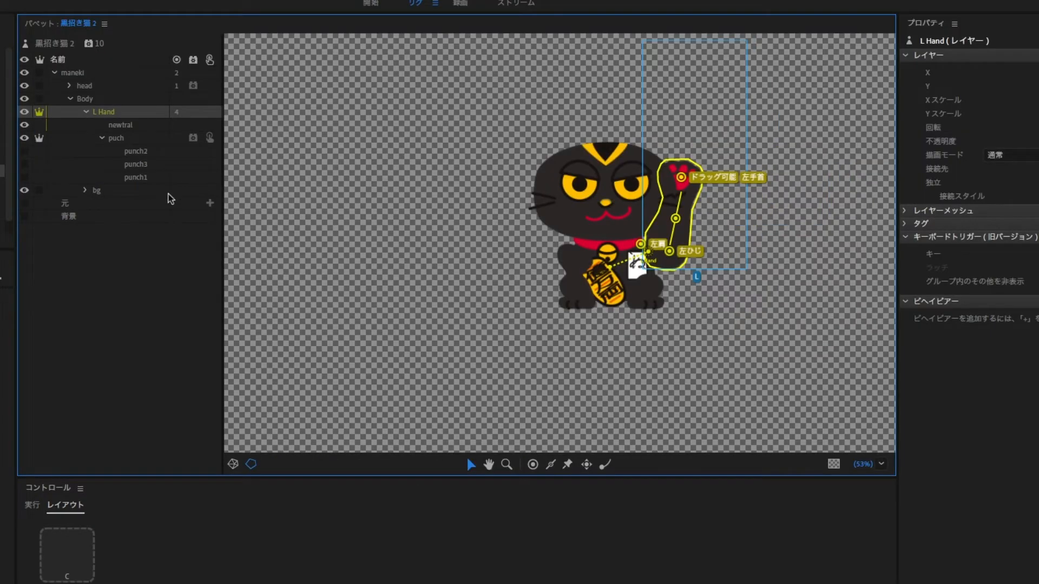
Switch to Character Animator, set the puch layer's サイクルレイヤー interval (間隔) to 3 frames, and check the 開始 (Start) options
click(116, 138)
click(1036, 362)
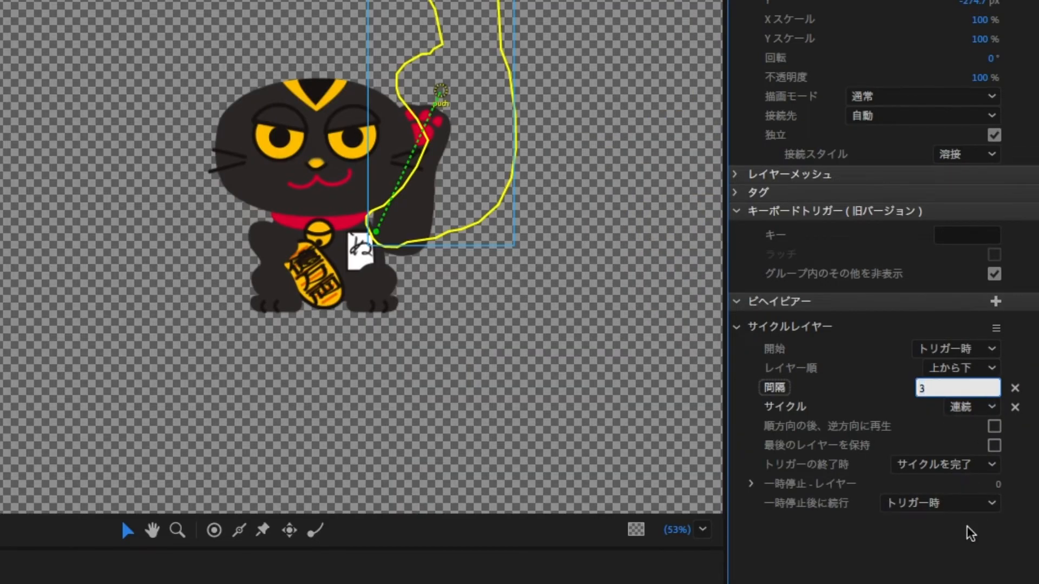
key(Return)
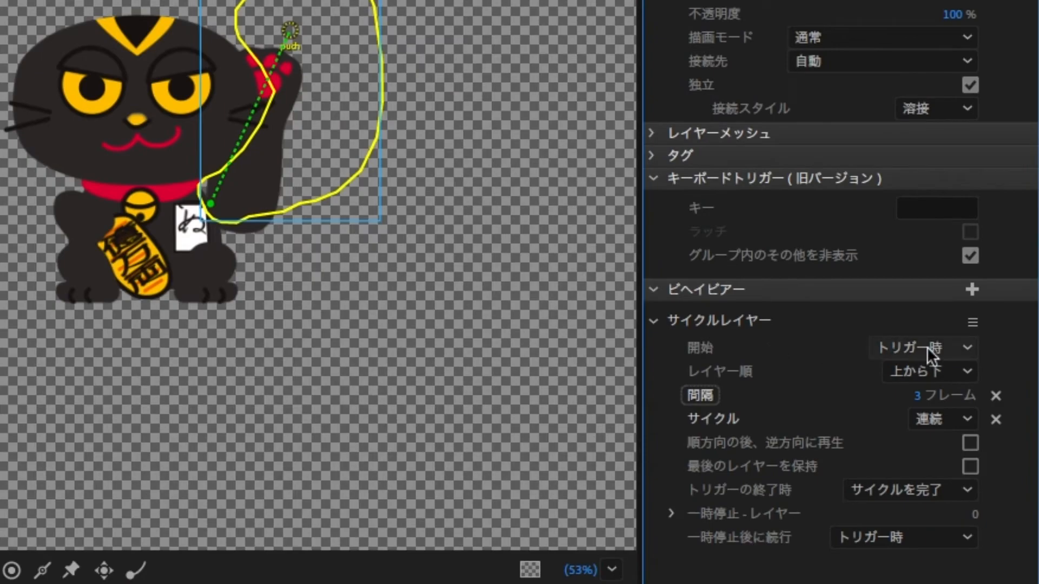
click(927, 347)
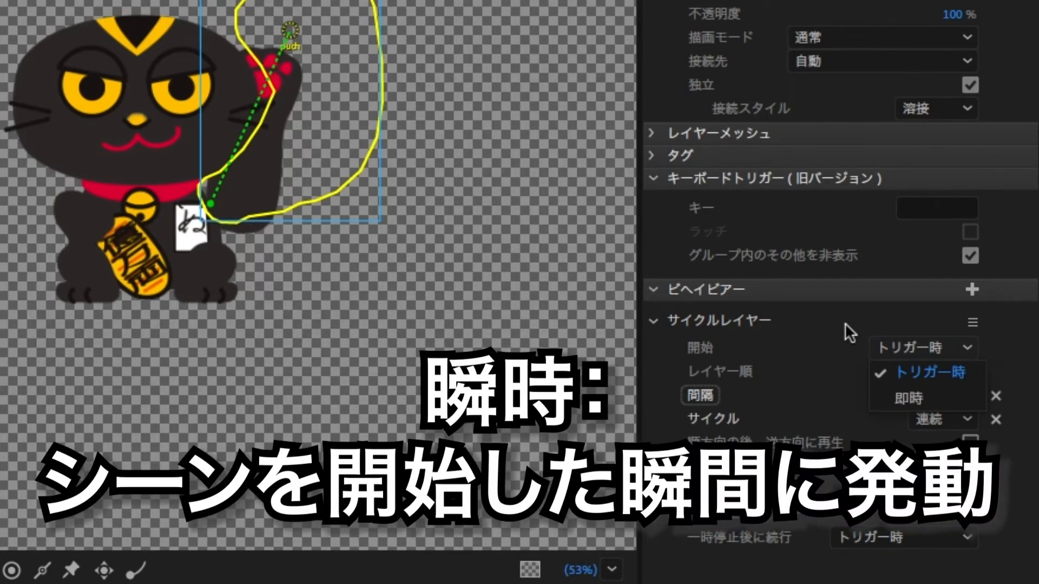
click(845, 324)
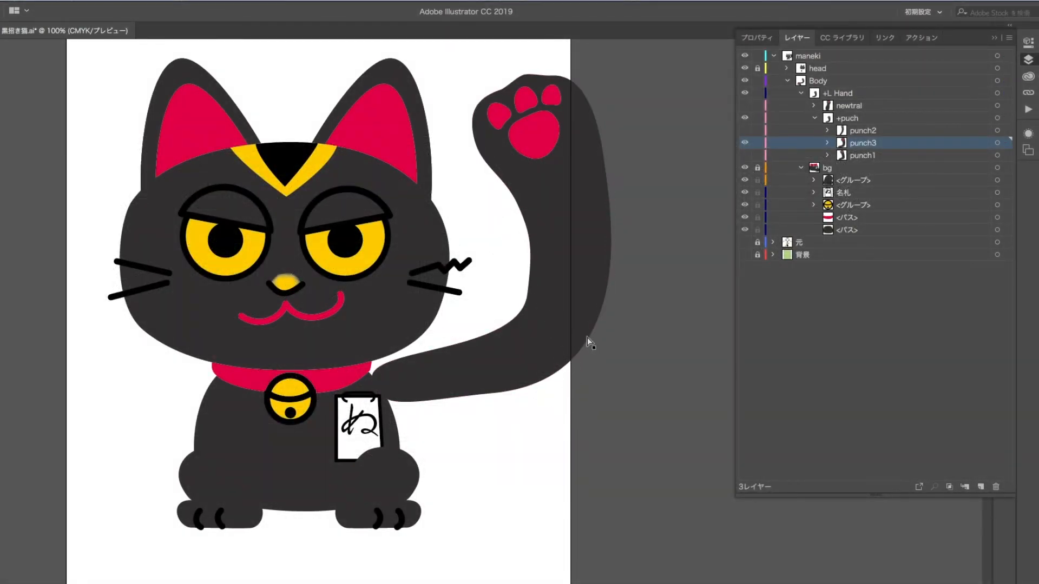
Switch to Illustrator and refine the outer elbow curve of the punch3 arm with the Pen tool
click(535, 308)
key(p)
click(586, 340)
drag(587, 340, 592, 352)
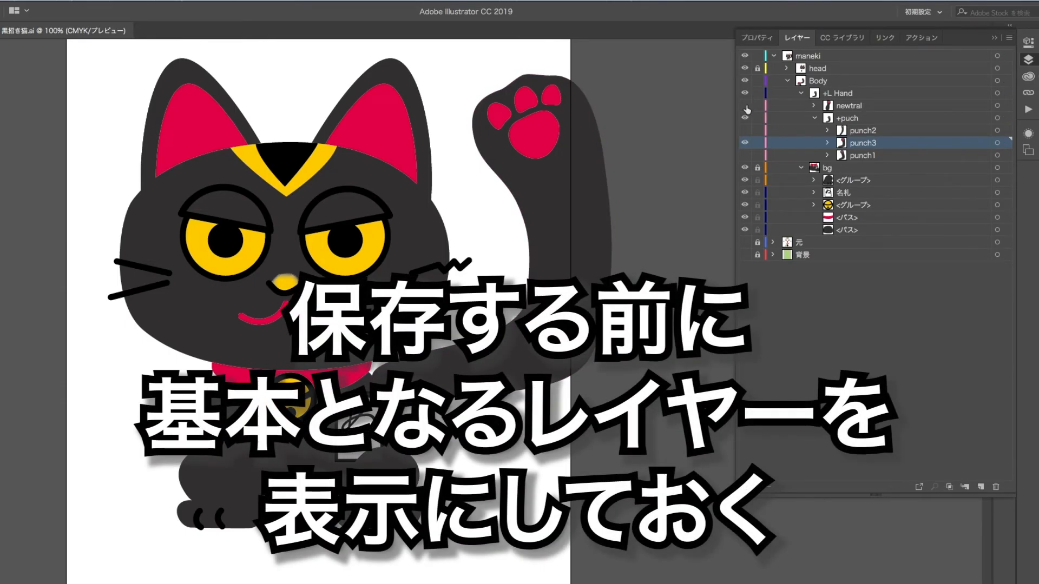
Show the newtral layer, hide punch3, and save the Illustrator file
click(745, 105)
click(745, 142)
click(855, 106)
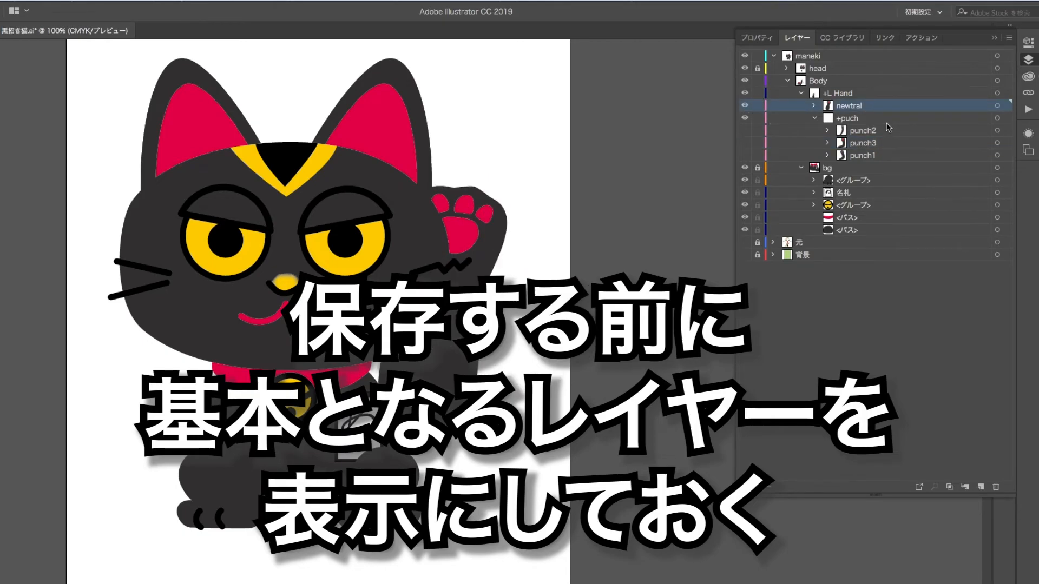
key(ctrl+s)
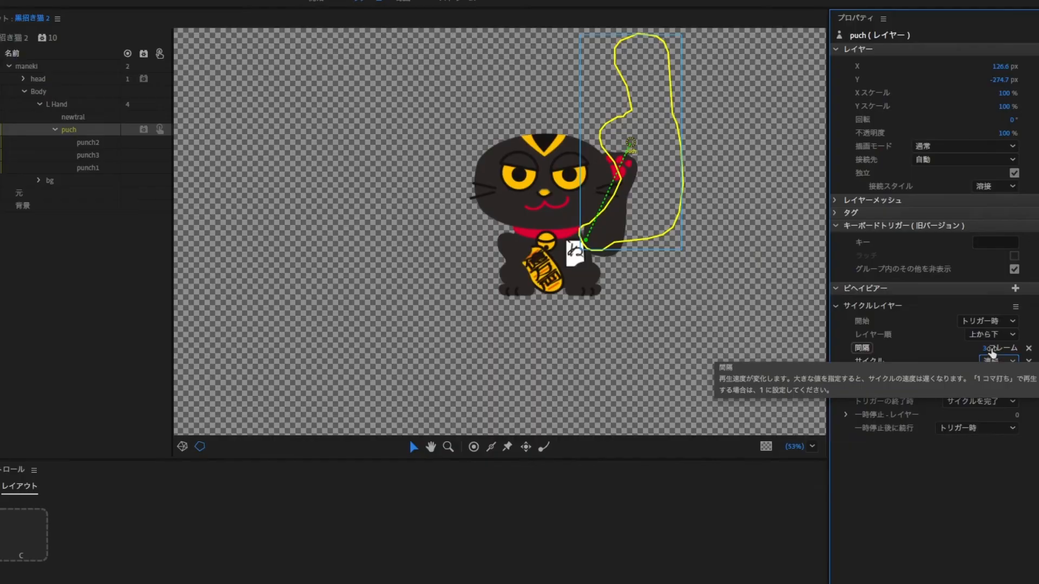
Switch to Character Animator and set the puch layer's サイクルレイヤー interval (間隔) to 2 frames
click(996, 349)
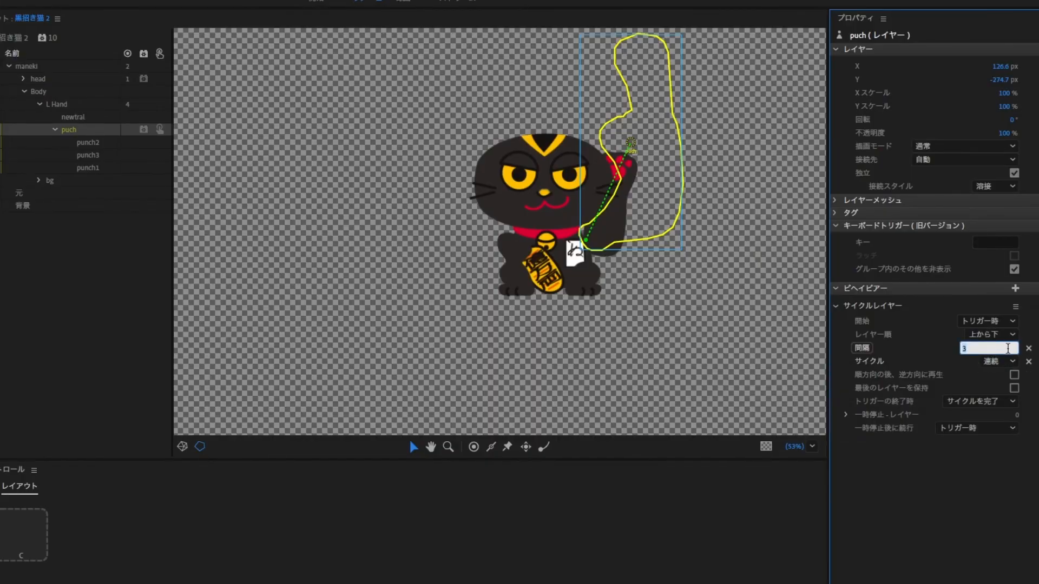
text(2)
key(Return)
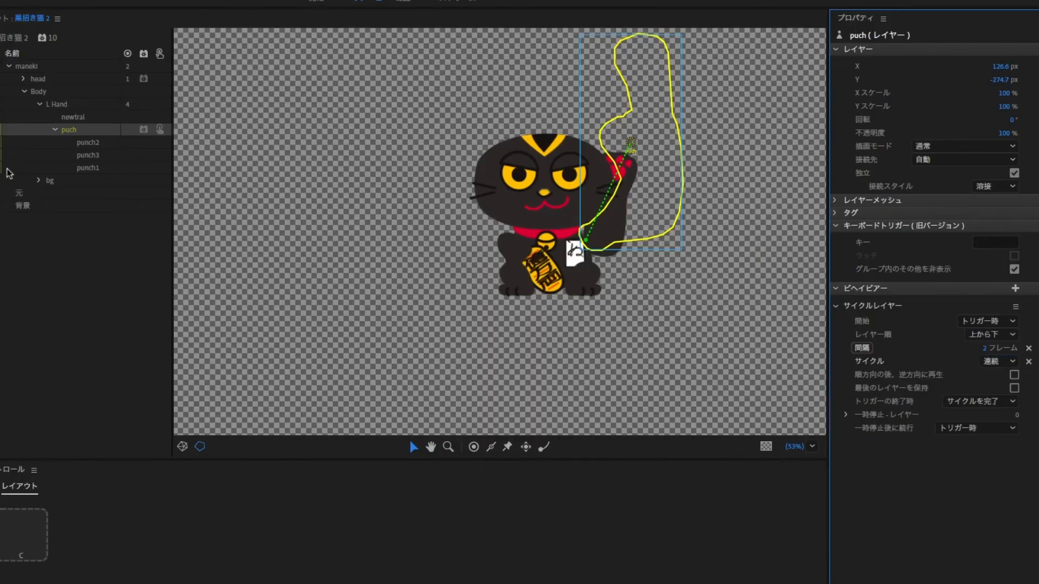